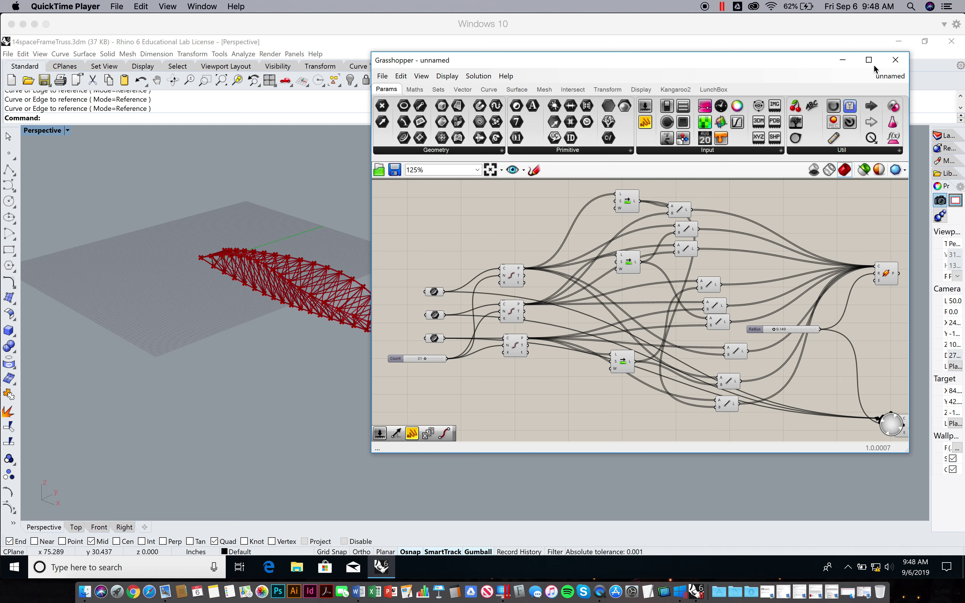
Close Grasshopper, orbit to inspect the curves, and reopen the editor with 'Grass'.
click(895, 60)
right_drag(268, 295, 297, 308)
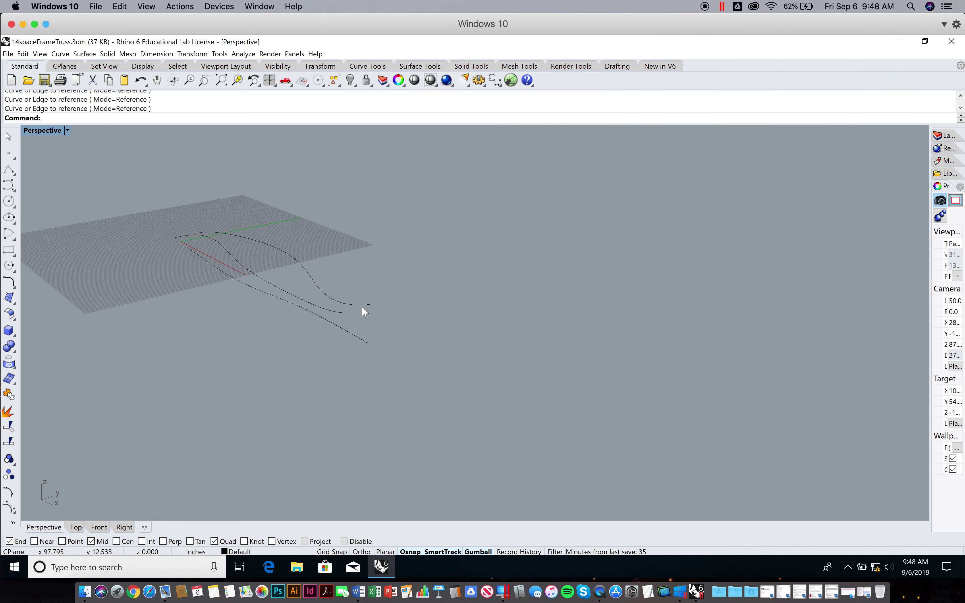
text(Grasshopper)
key(Return)
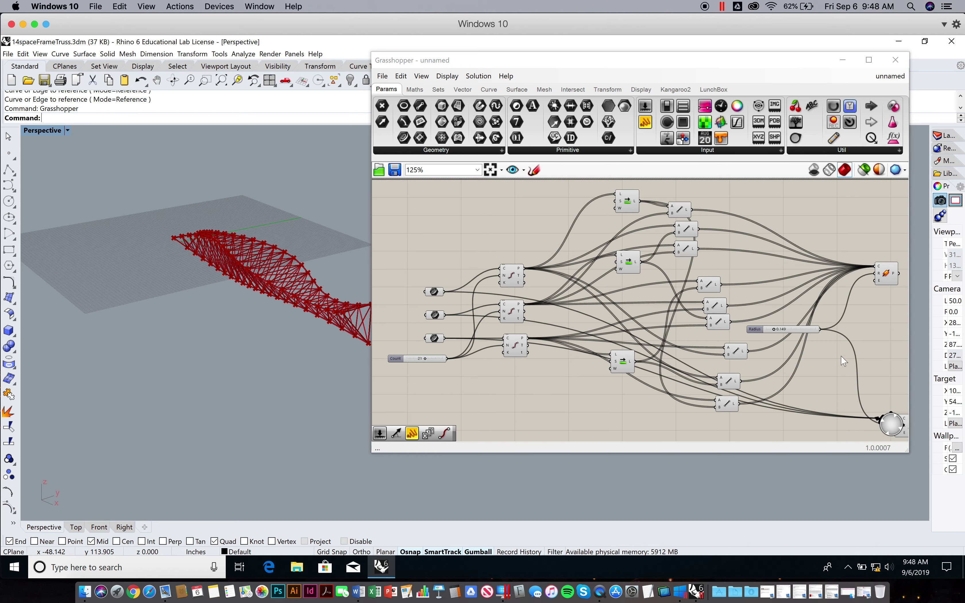
Lower the truss Radius slider from 0.149 to 0.139.
right_drag(814, 359, 779, 353)
scroll(590, 288, up, 5)
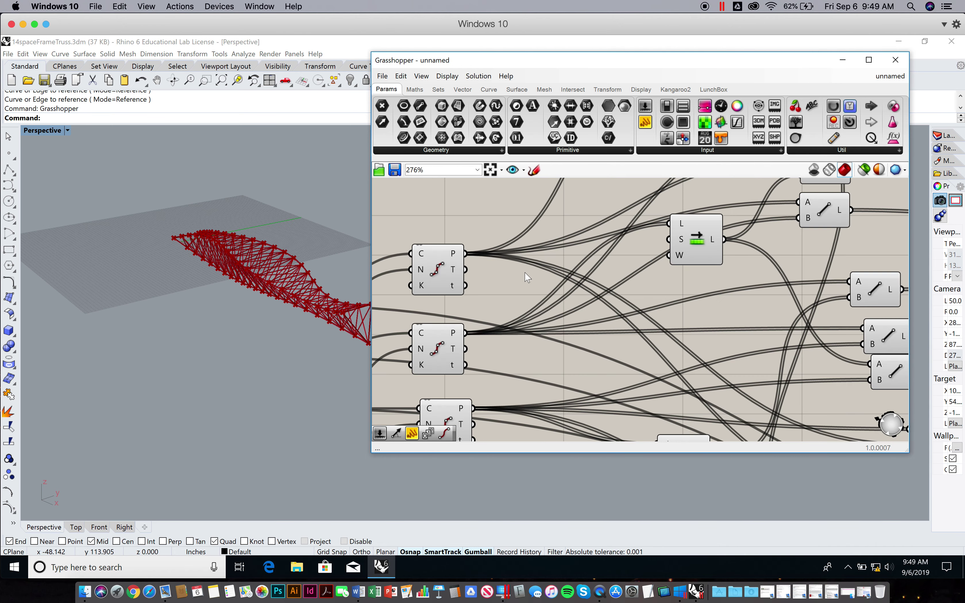
scroll(506, 281, down, 1)
mouse_move(458, 258)
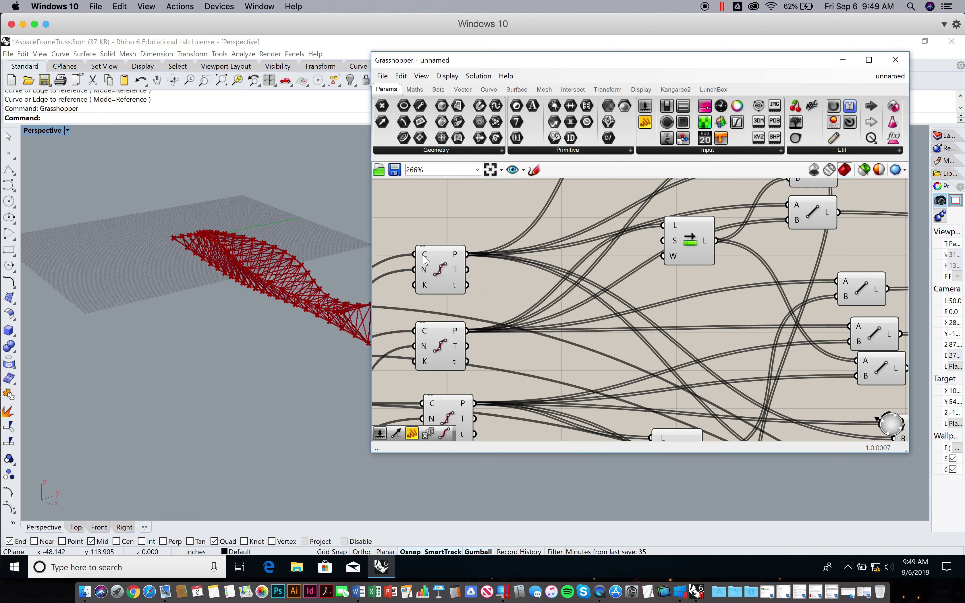
mouse_move(425, 259)
right_drag(605, 276, 578, 256)
scroll(577, 257, down, 5)
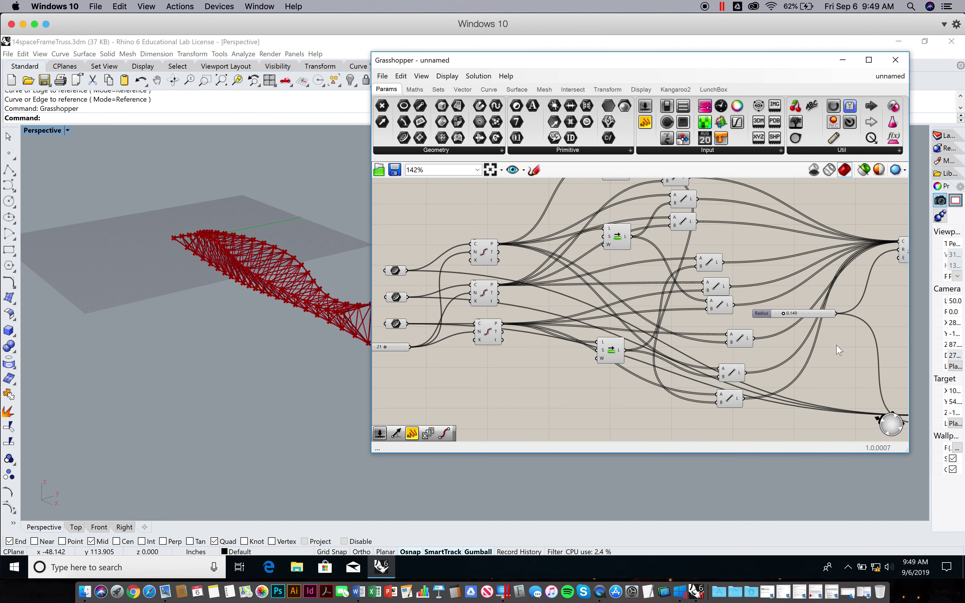
drag(694, 310, 681, 310)
Scrub the Count slider to preview truss variations, leaving Count at 21.
right_drag(571, 322, 695, 319)
right_drag(513, 309, 537, 305)
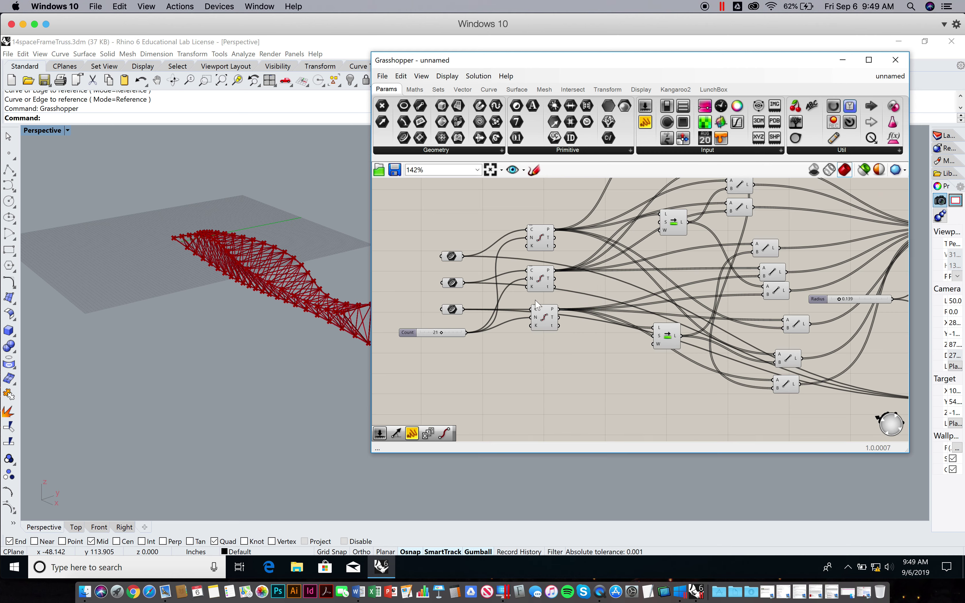
drag(442, 333, 445, 336)
right_drag(654, 399, 612, 387)
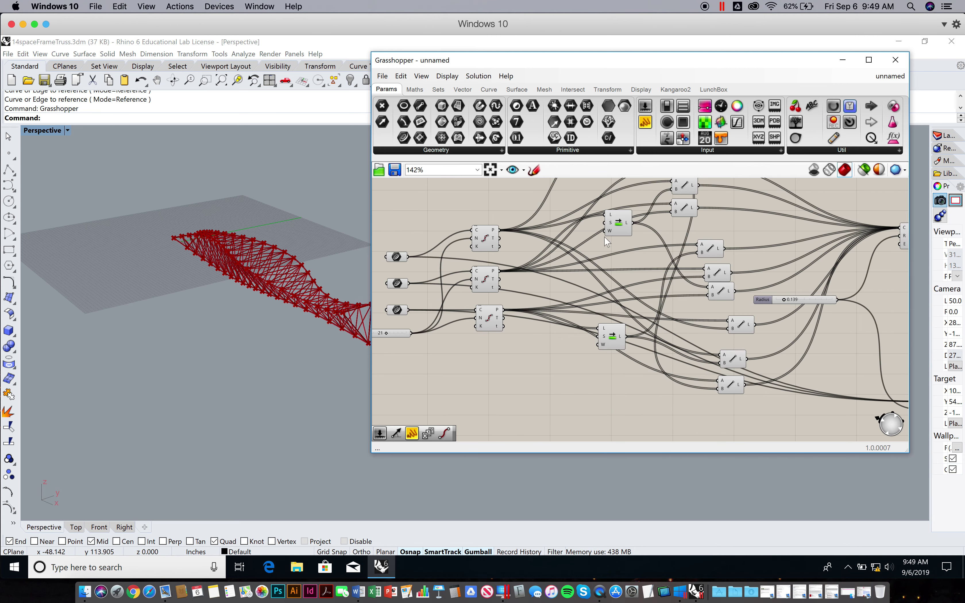
mouse_move(612, 235)
scroll(612, 235, up, 4)
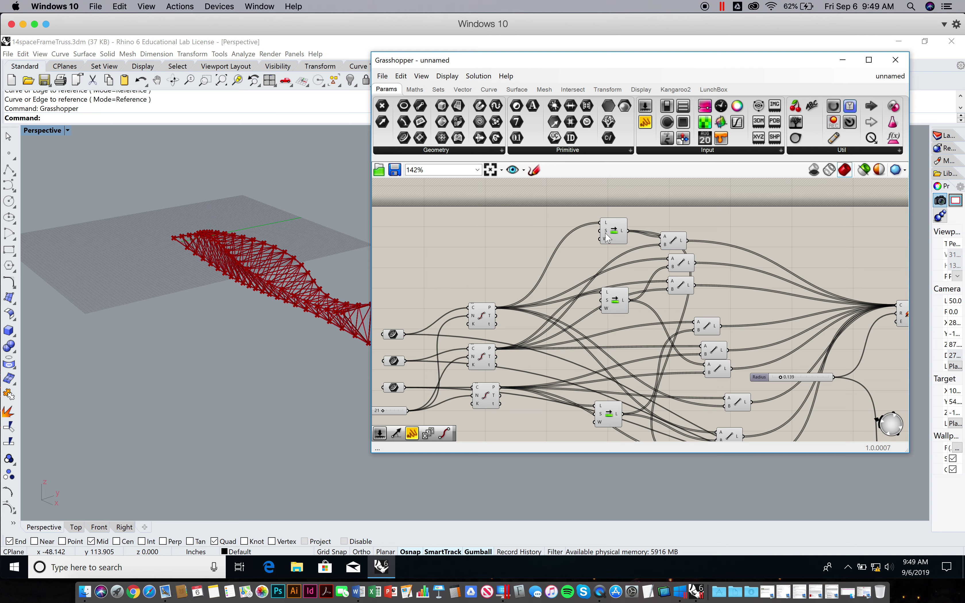
right_drag(503, 248, 592, 239)
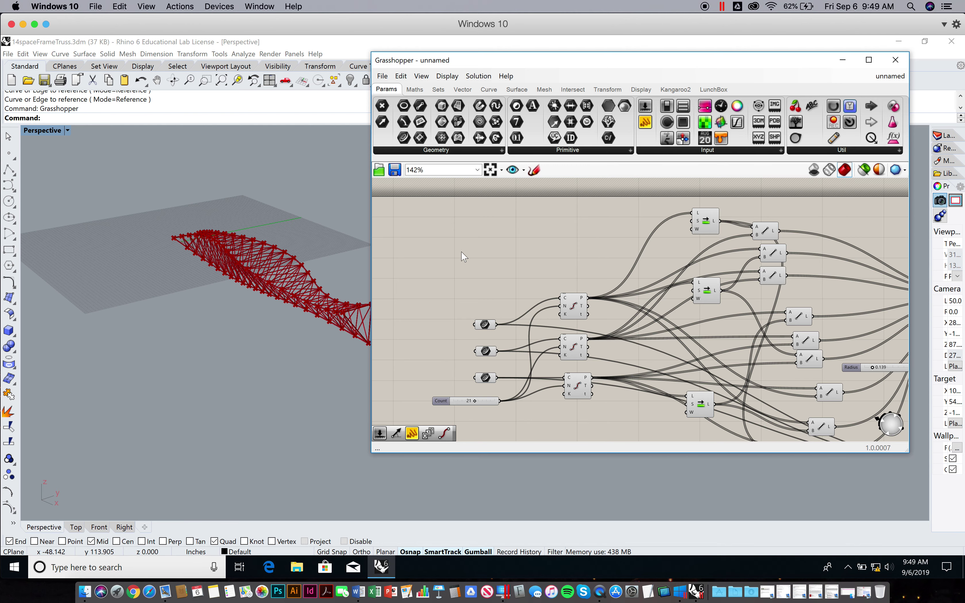
Move the Grasshopper editor aside and widen the left toolbar to two columns.
drag(501, 59, 576, 70)
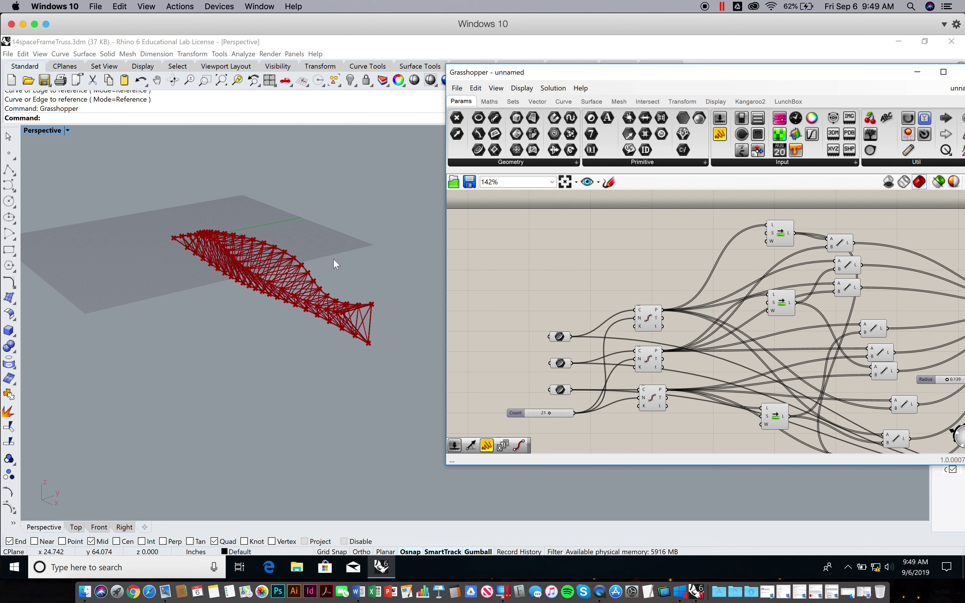
right_drag(303, 255, 254, 258)
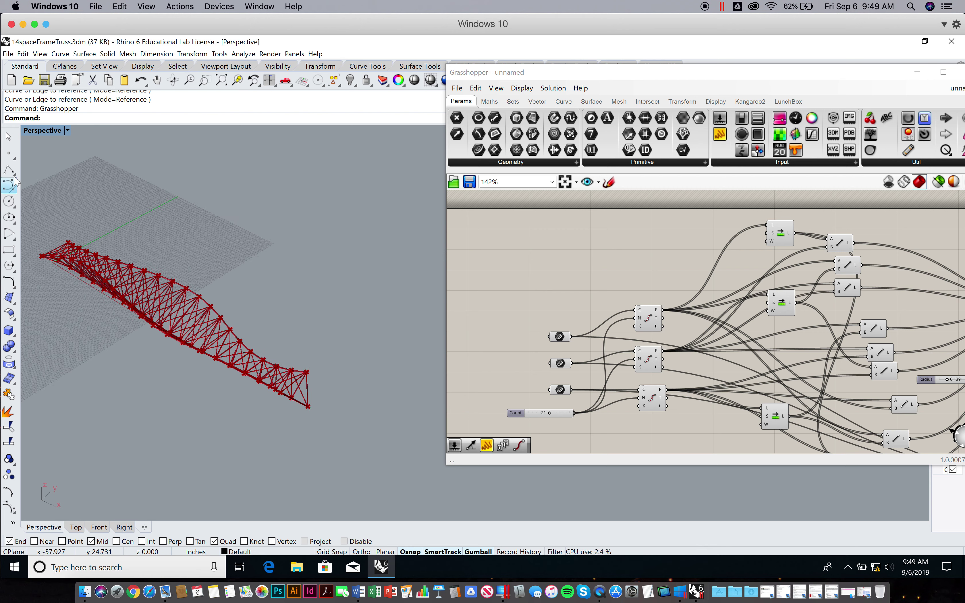
drag(18, 185, 38, 187)
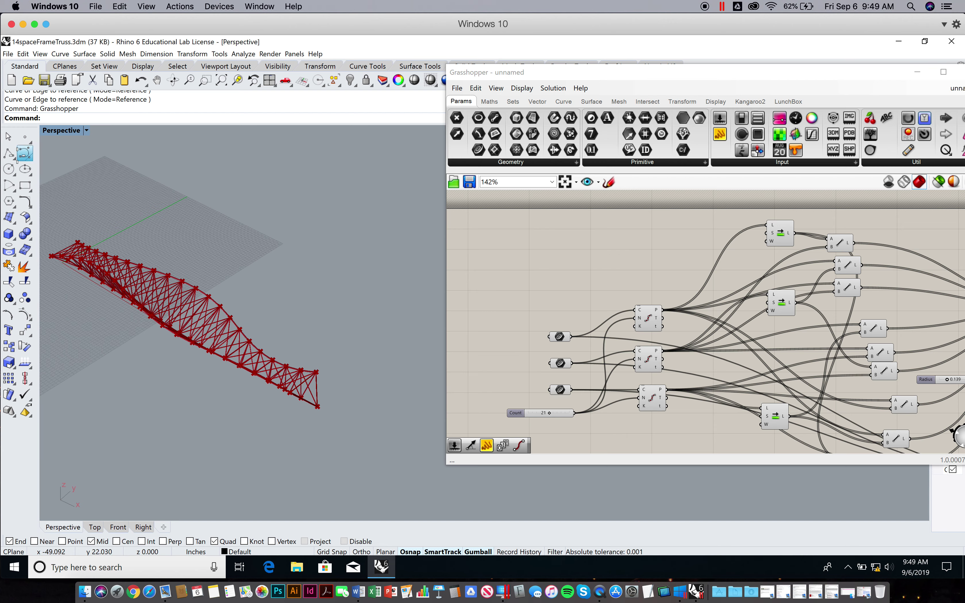
Draw the first six-point control-point curve beside the truss.
click(24, 153)
click(145, 207)
click(229, 192)
click(219, 236)
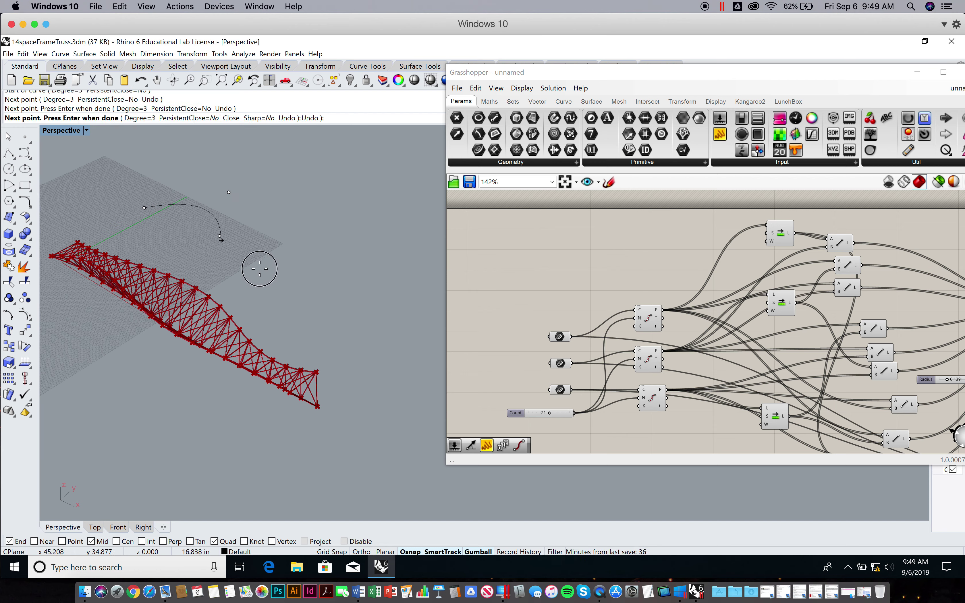
click(246, 266)
click(344, 251)
click(385, 284)
key(Return)
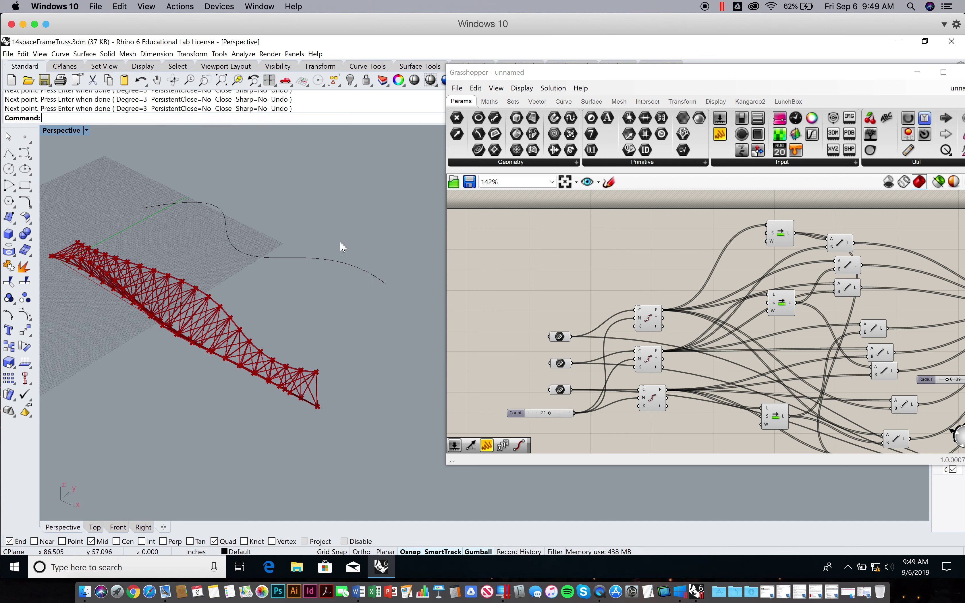
Draw a second six-point control-point curve above the truss.
key(Return)
click(224, 152)
click(240, 189)
click(314, 187)
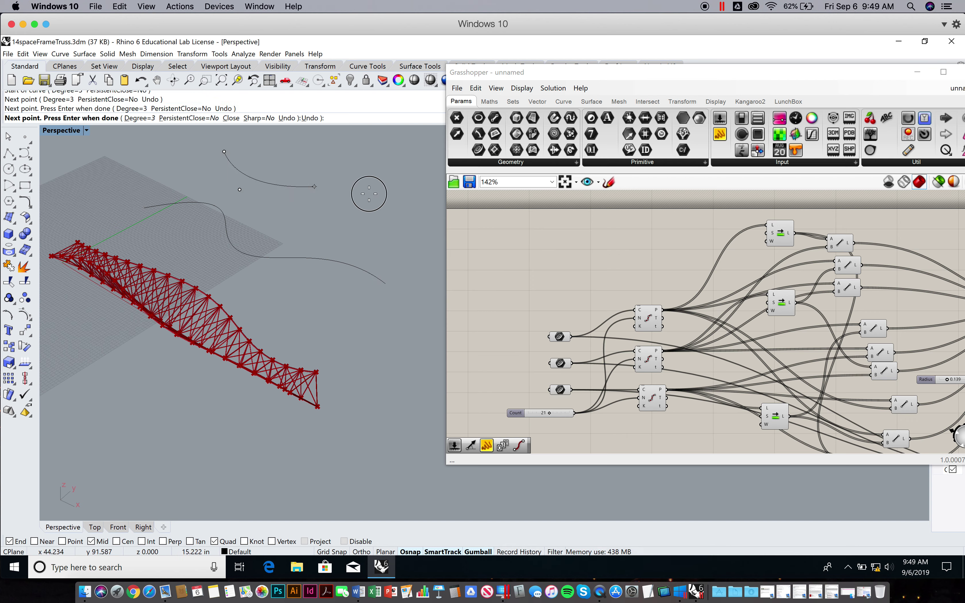
click(359, 190)
click(385, 225)
click(404, 264)
key(Return)
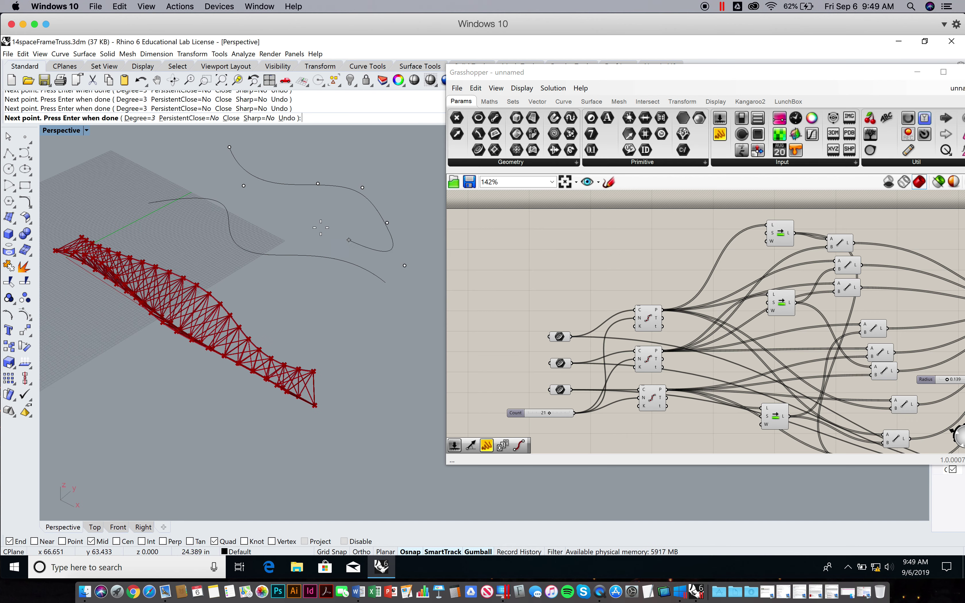
Draw a third five-point control-point curve.
key(Return)
click(175, 166)
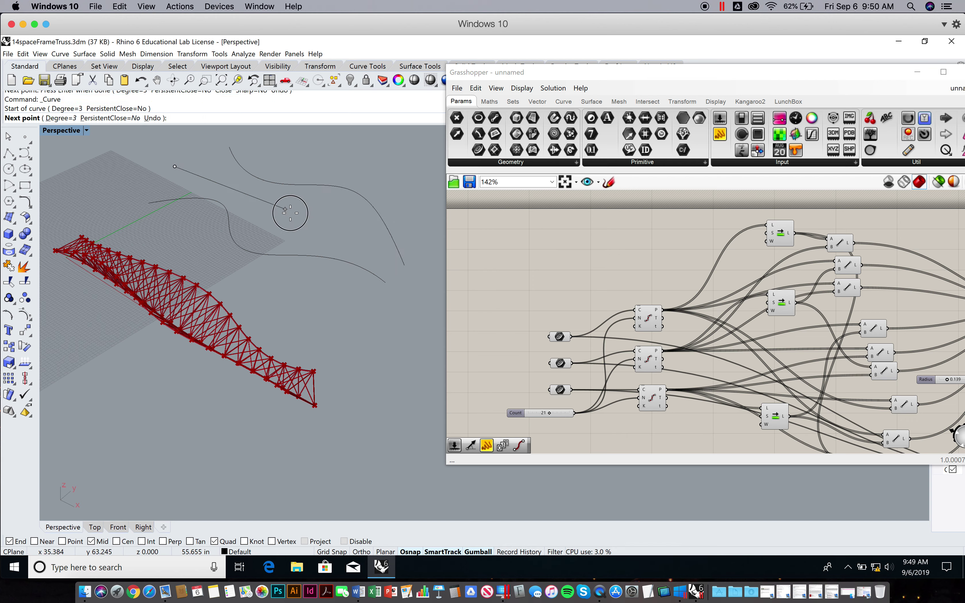
click(291, 213)
click(324, 236)
click(372, 235)
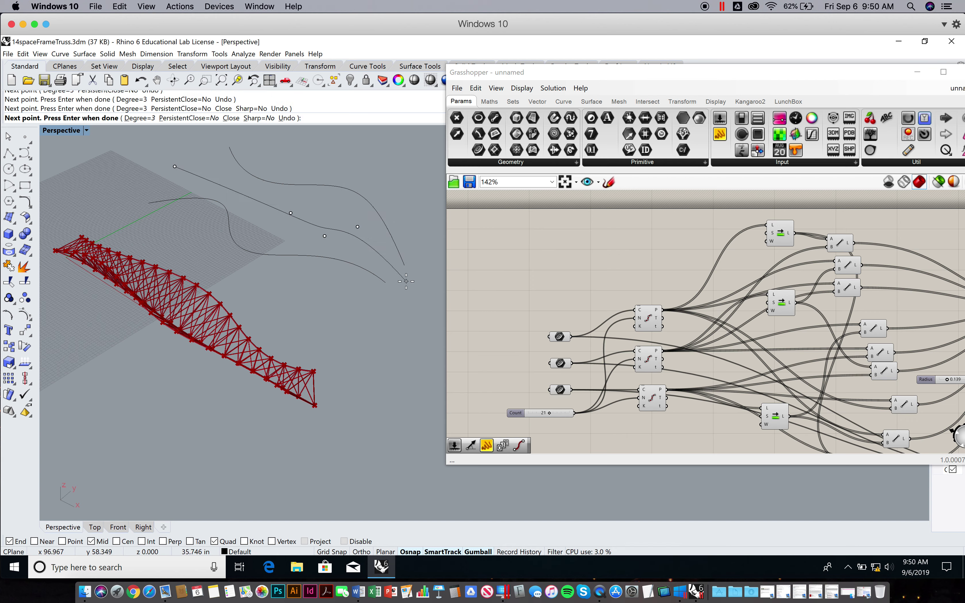
click(405, 281)
key(Return)
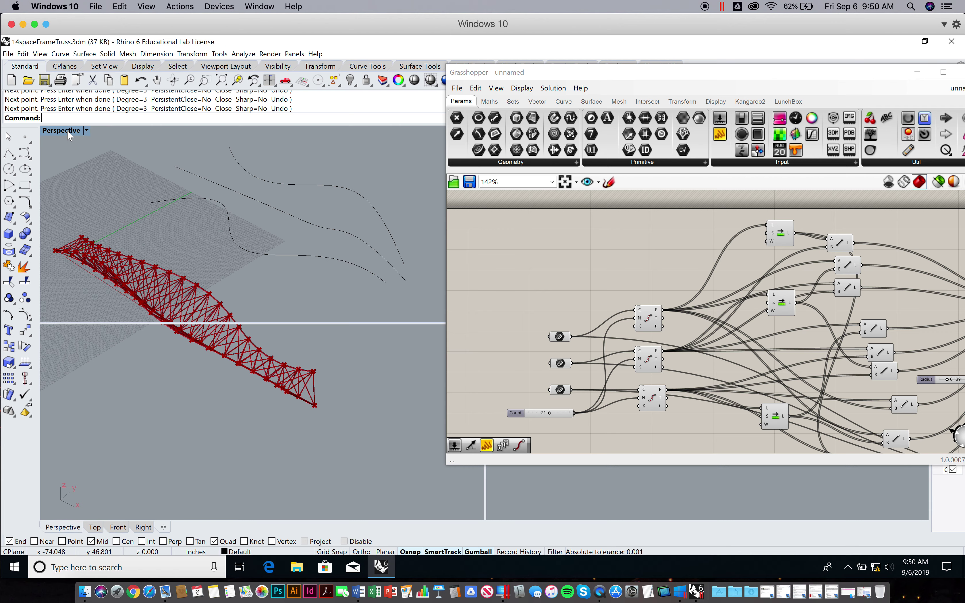
Restore the four-viewport layout and close the Grasshopper editor.
double_click(67, 131)
scroll(246, 252, down, 5)
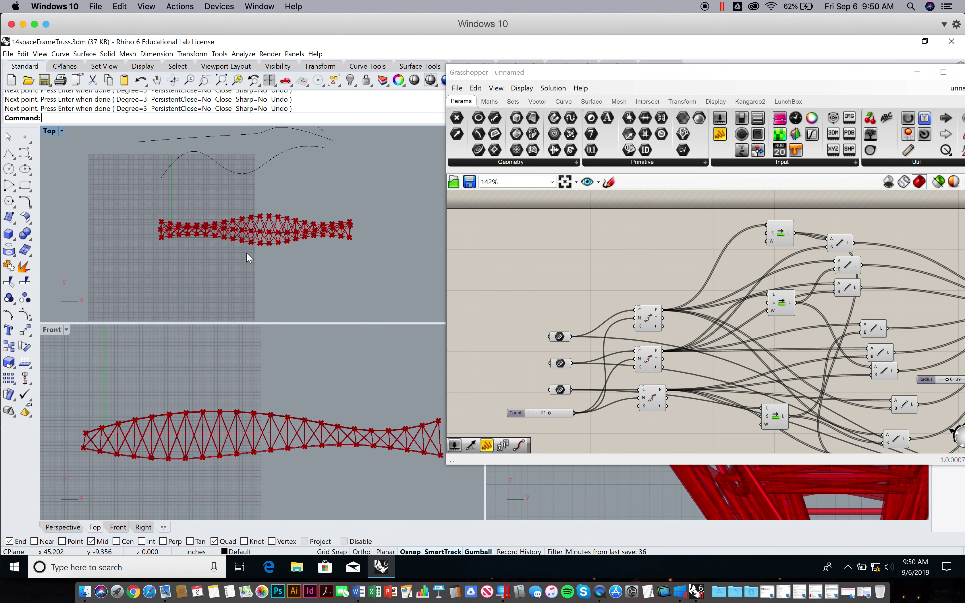
right_drag(294, 261, 217, 278)
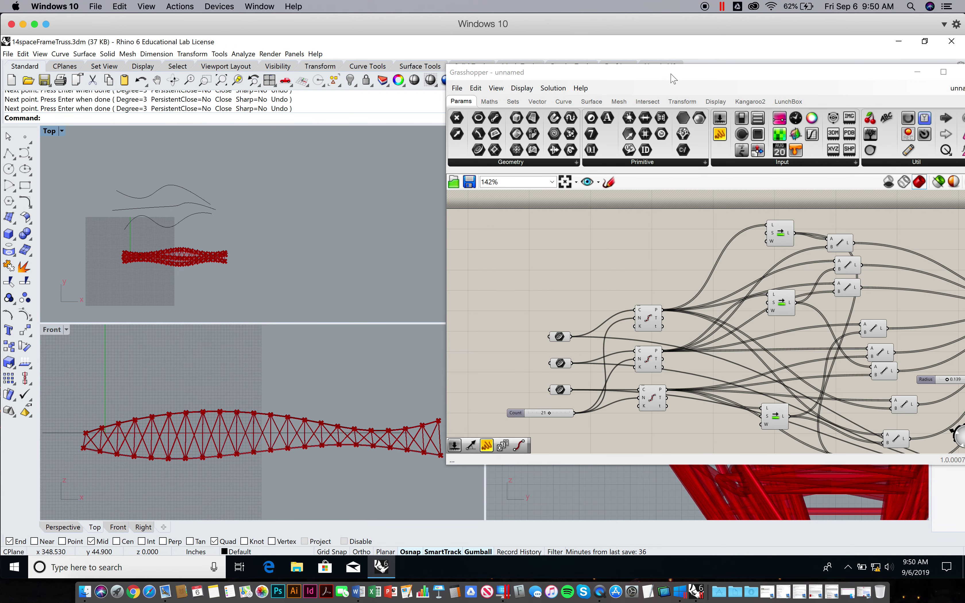
drag(678, 72, 595, 83)
click(887, 82)
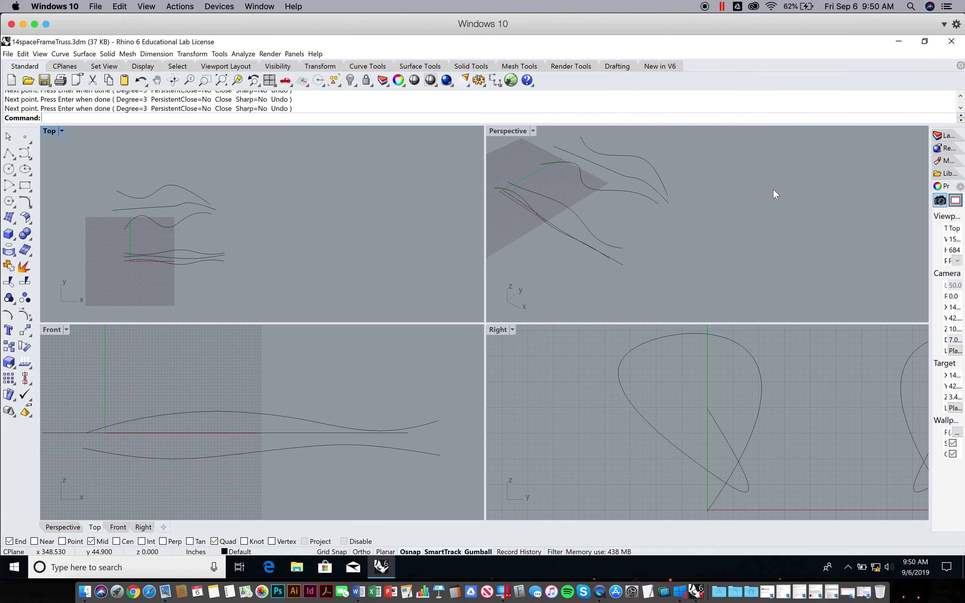
Lift one new curve in Z with the gumball, then maximize the Perspective view.
right_drag(692, 290, 654, 219)
click(652, 203)
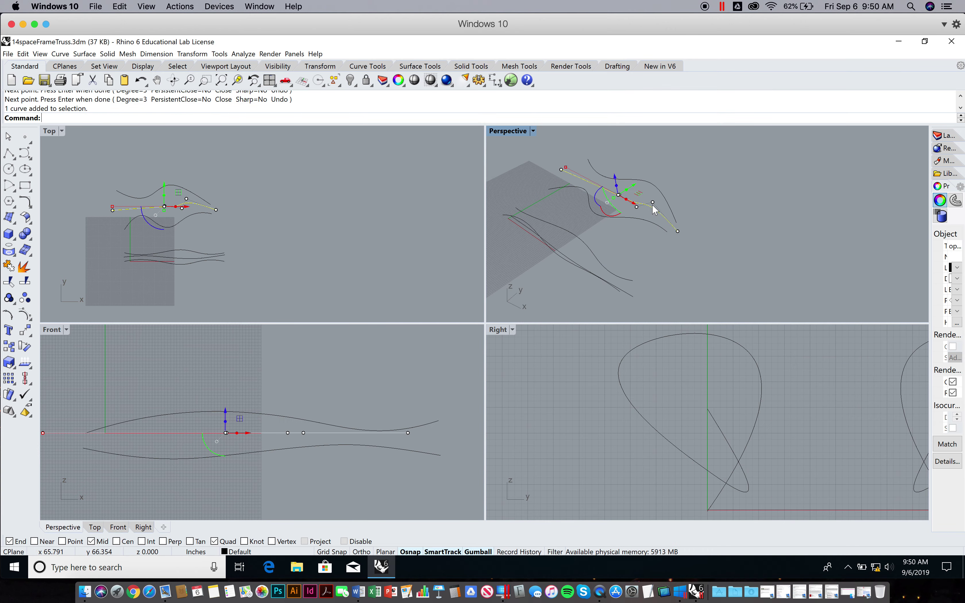
drag(226, 415, 225, 378)
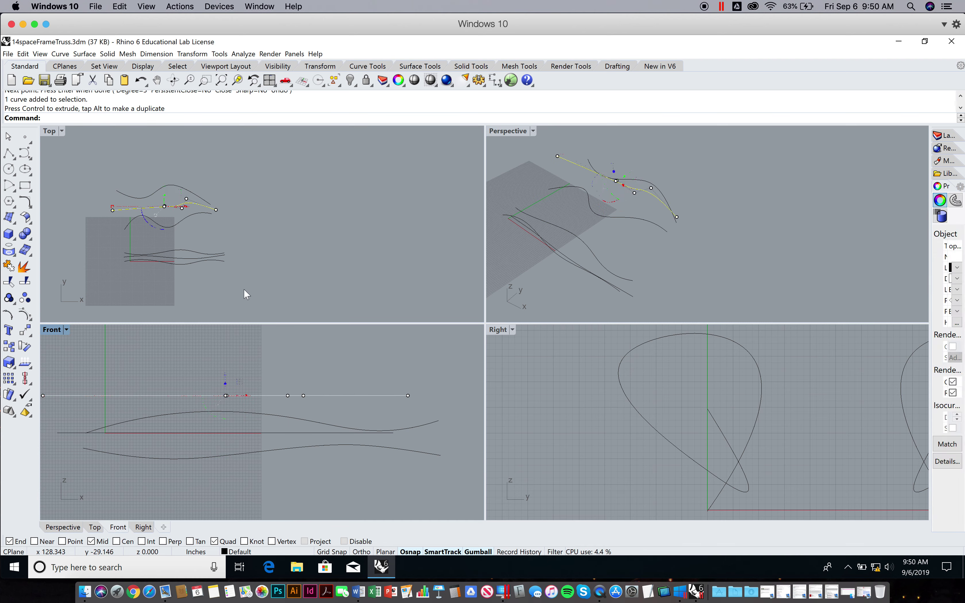
click(312, 382)
right_drag(704, 203, 433, 238)
key(ctrl+m)
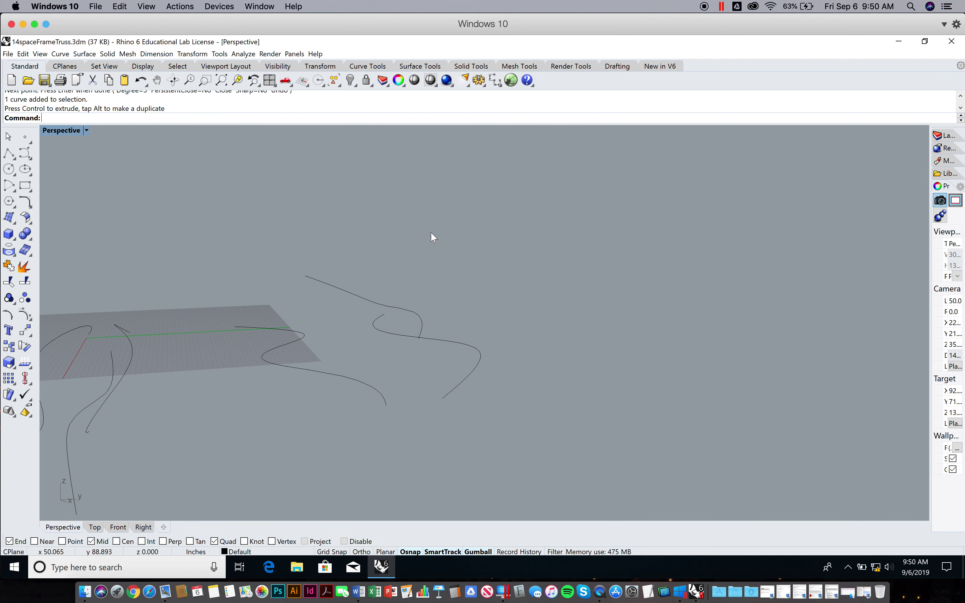
Turn on edit points for the new curves.
click(9, 316)
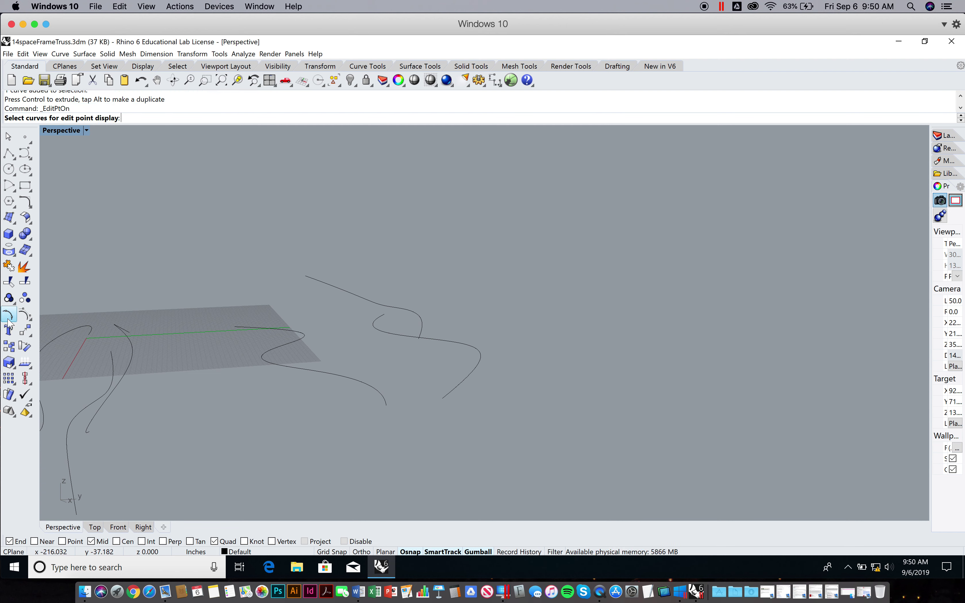
drag(204, 239, 521, 455)
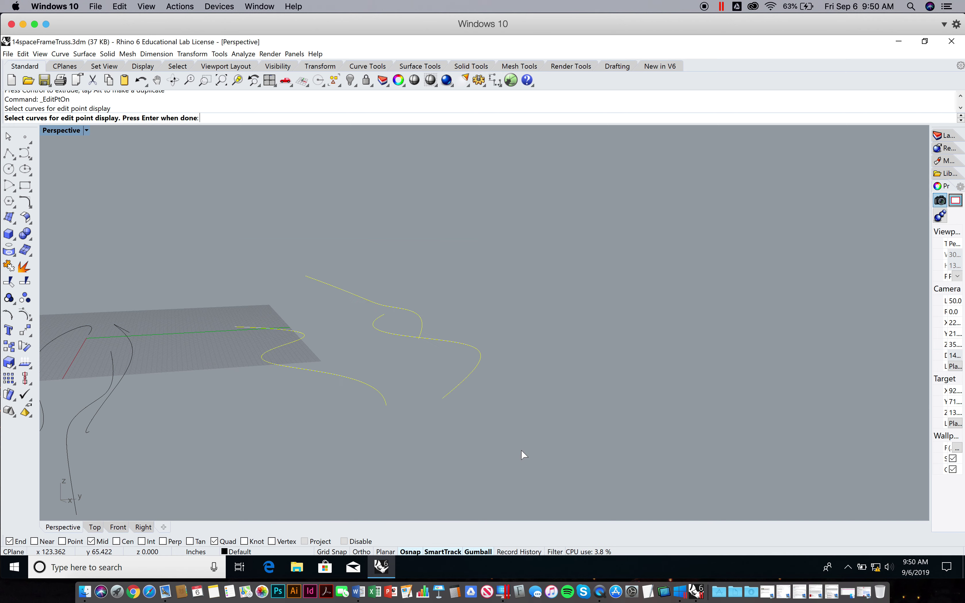
key(Return)
right_drag(339, 373, 284, 383)
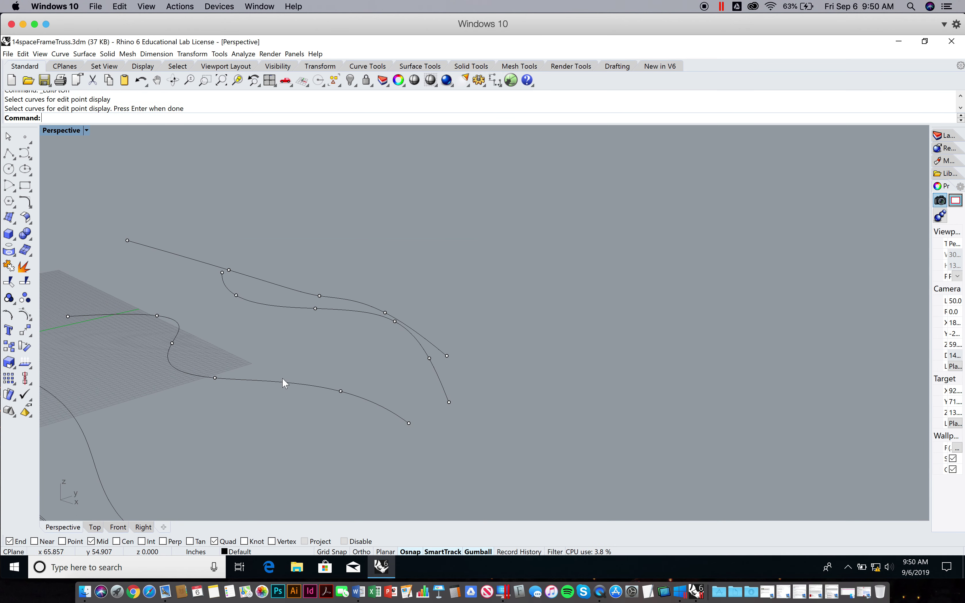
Drag several edit points up and down to reshape the curves.
click(215, 378)
mouse_move(214, 361)
mouse_down()
mouse_move(214, 342)
mouse_move(214, 353)
mouse_up()
click(157, 316)
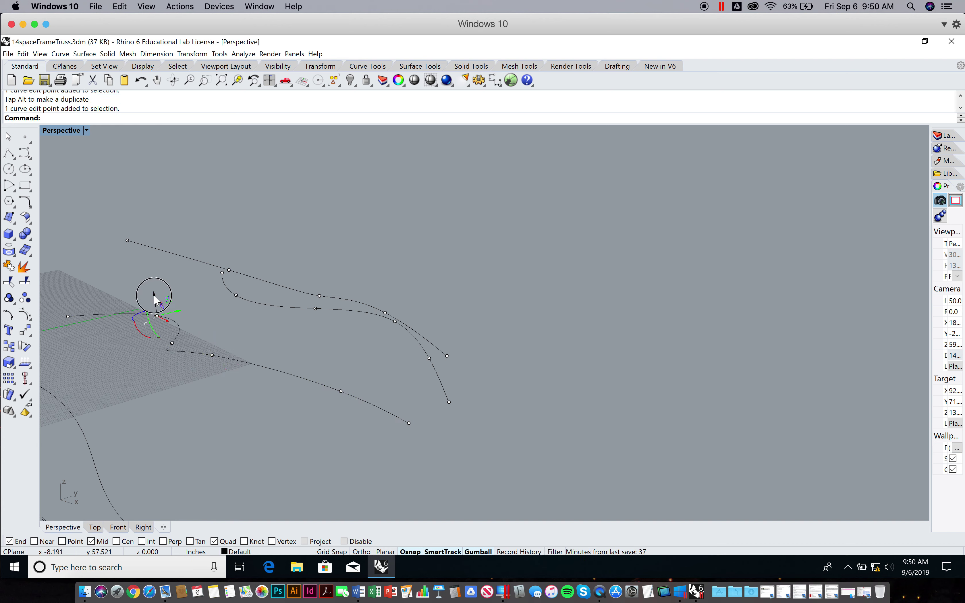
drag(154, 294, 156, 306)
click(236, 295)
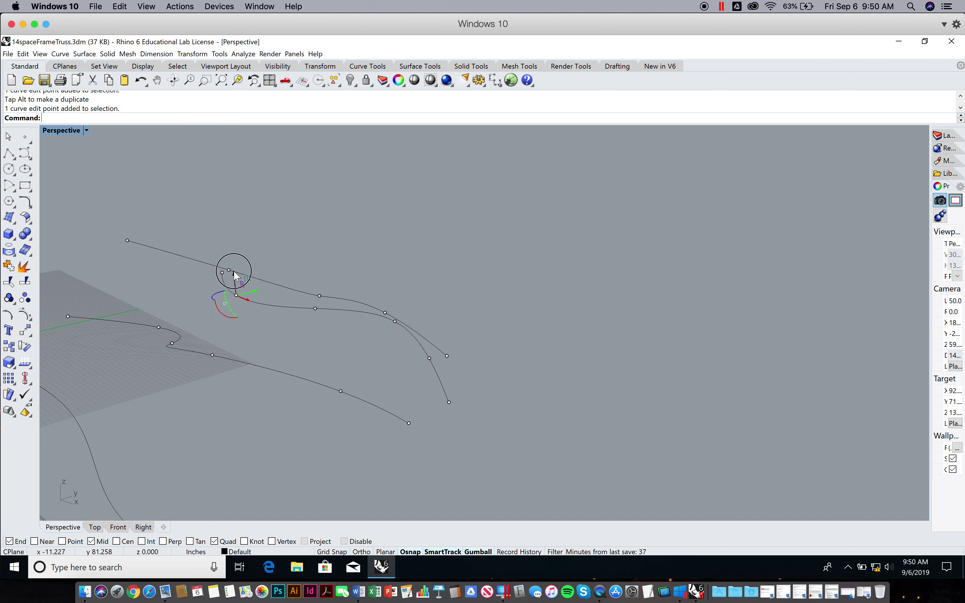
drag(235, 276, 235, 275)
click(395, 321)
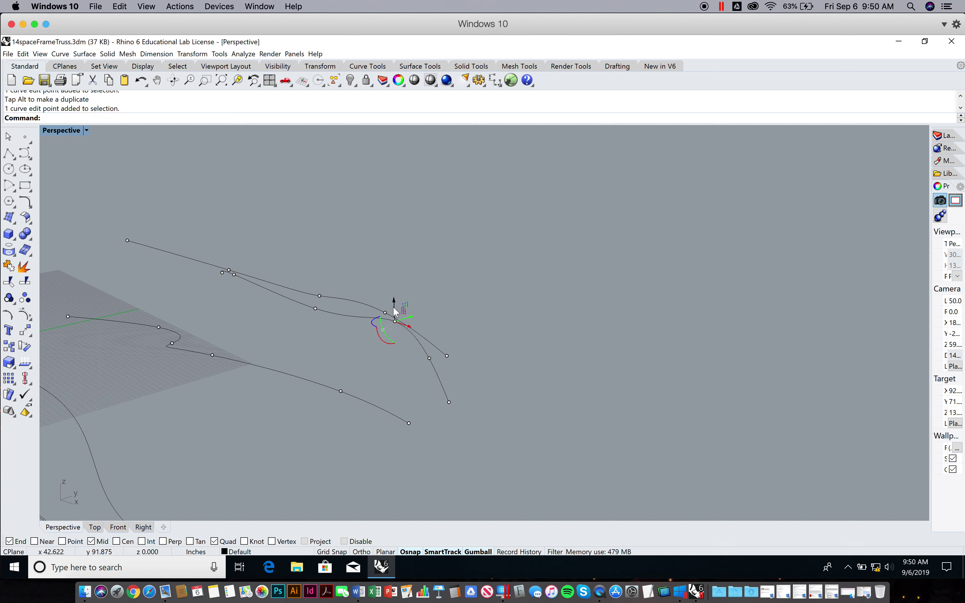
drag(395, 311, 392, 334)
Raise an interior point, lower the left and right curve ends, then hide the points.
right_drag(392, 333, 355, 298)
click(316, 295)
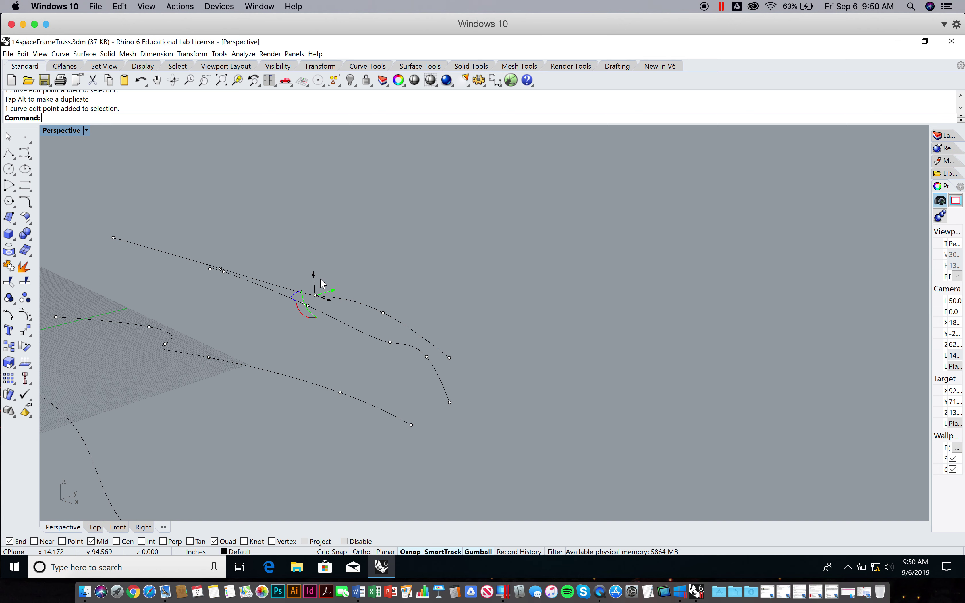
drag(314, 280, 315, 270)
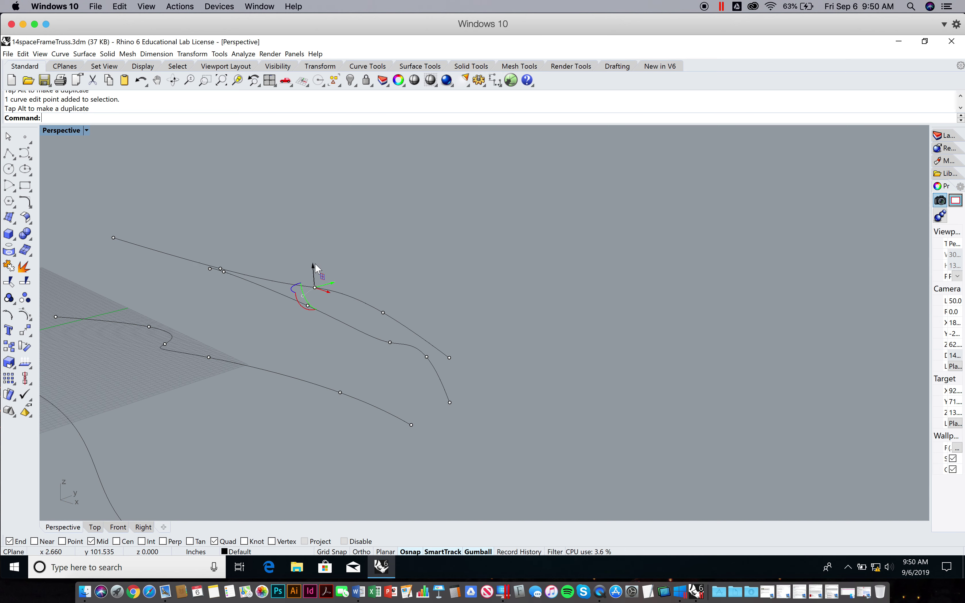
click(114, 239)
drag(114, 239, 116, 255)
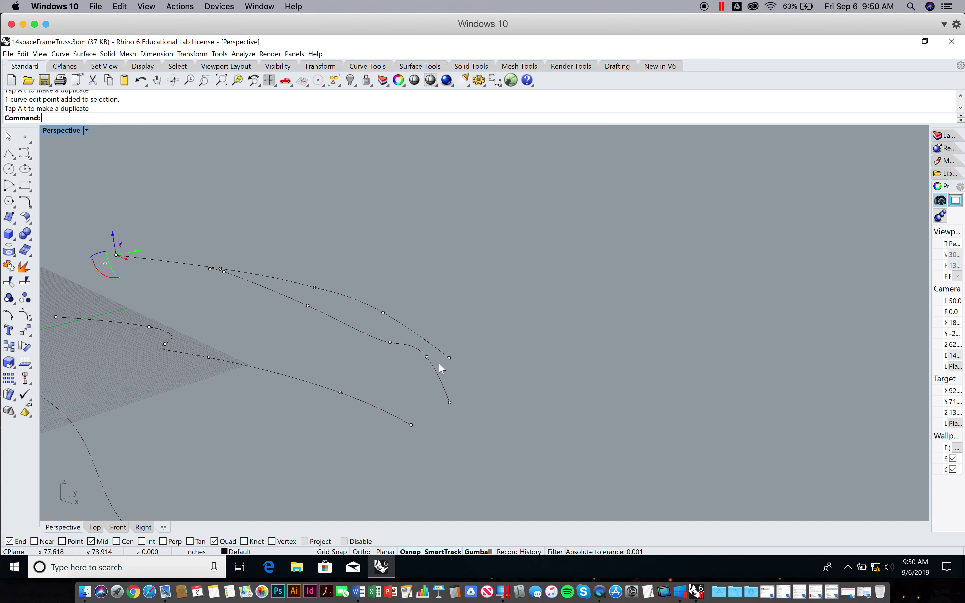
click(449, 358)
drag(450, 357, 449, 373)
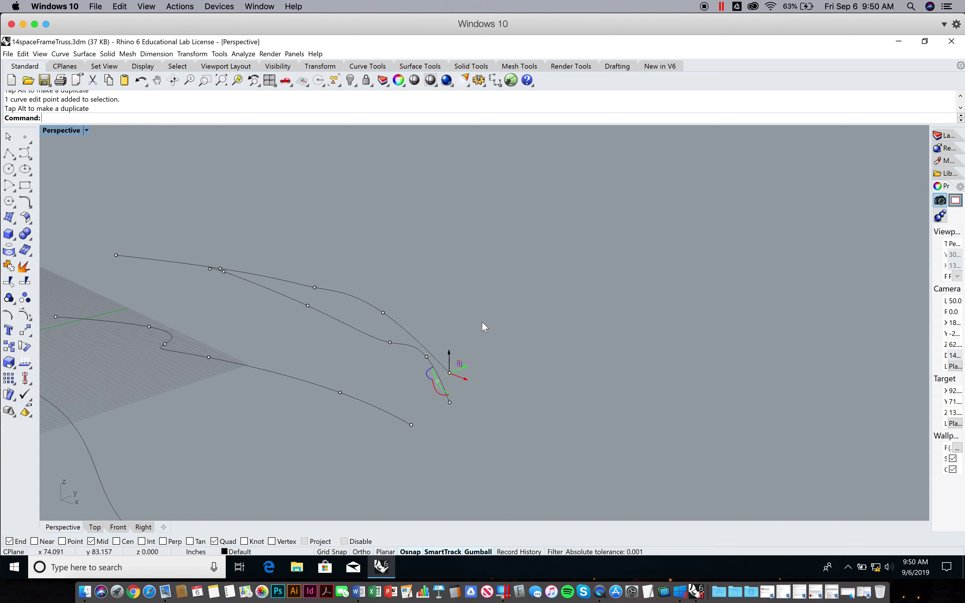
right_click(8, 317)
right_drag(190, 327, 267, 332)
Orbit the Perspective view and start typing the Grasshopper command, fixing a typo.
right_drag(405, 358, 443, 393)
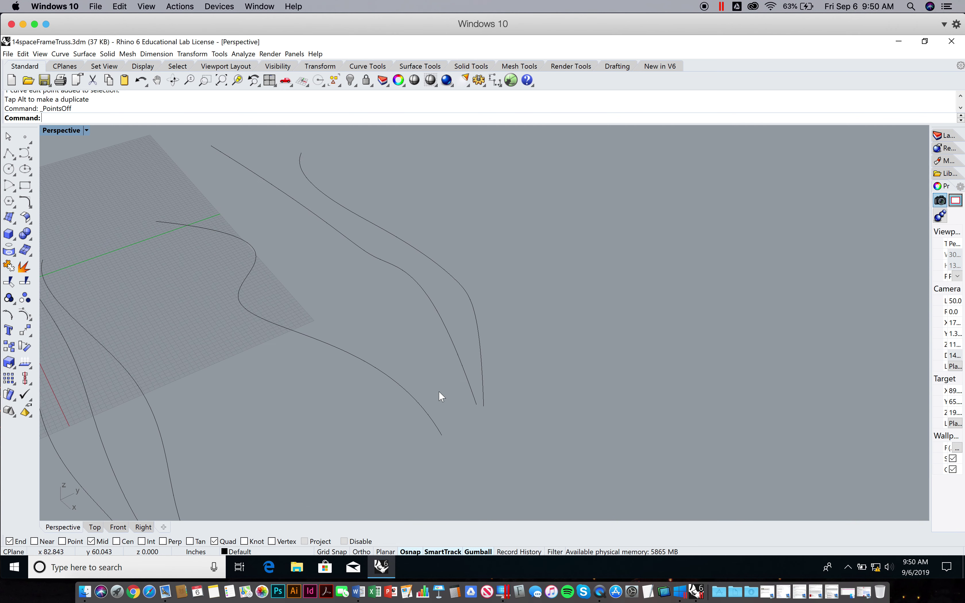
text(Gtrass)
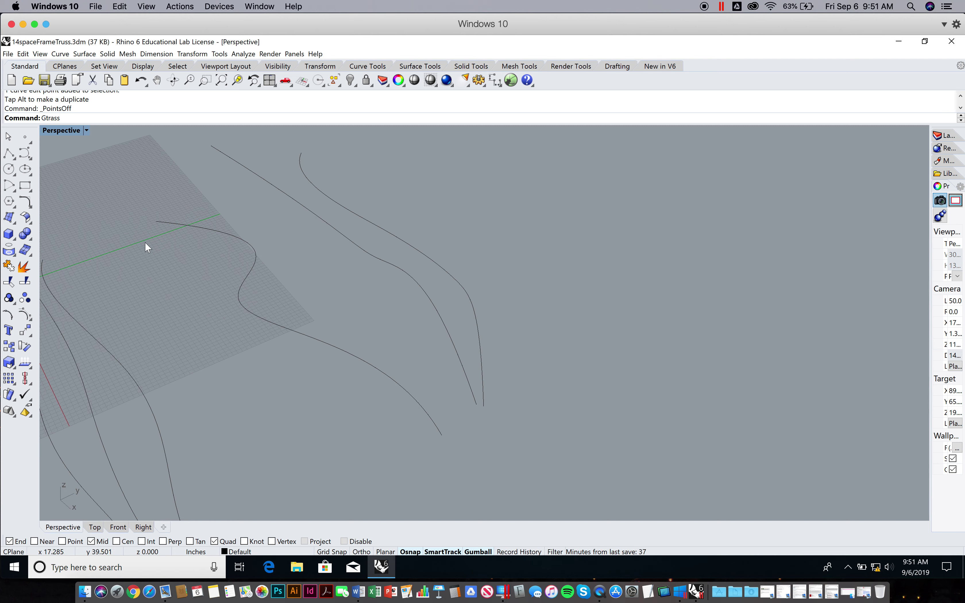
key(BackSpace)
key(BackSpace)
key(BackSpace)
key(BackSpace)
key(BackSpace)
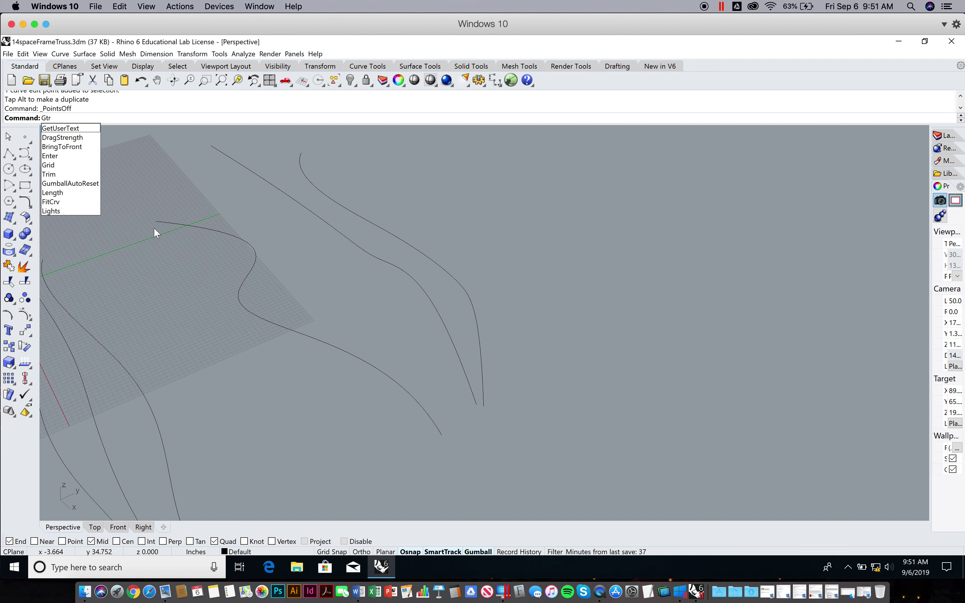
Launch Grasshopper and set the first Curve input to one sculpted Rhino curve.
text(r)
key(Return)
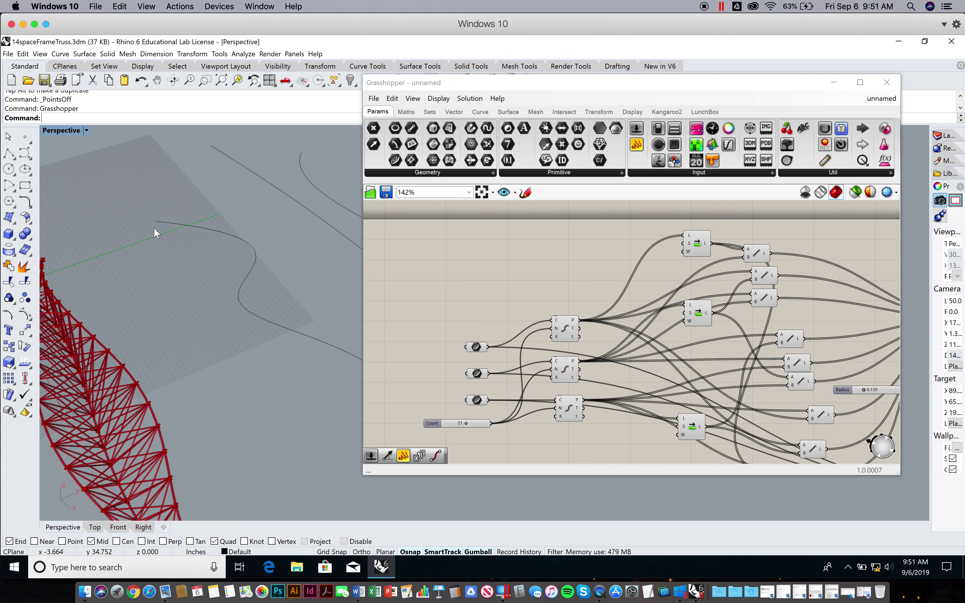
right_drag(510, 310, 554, 280)
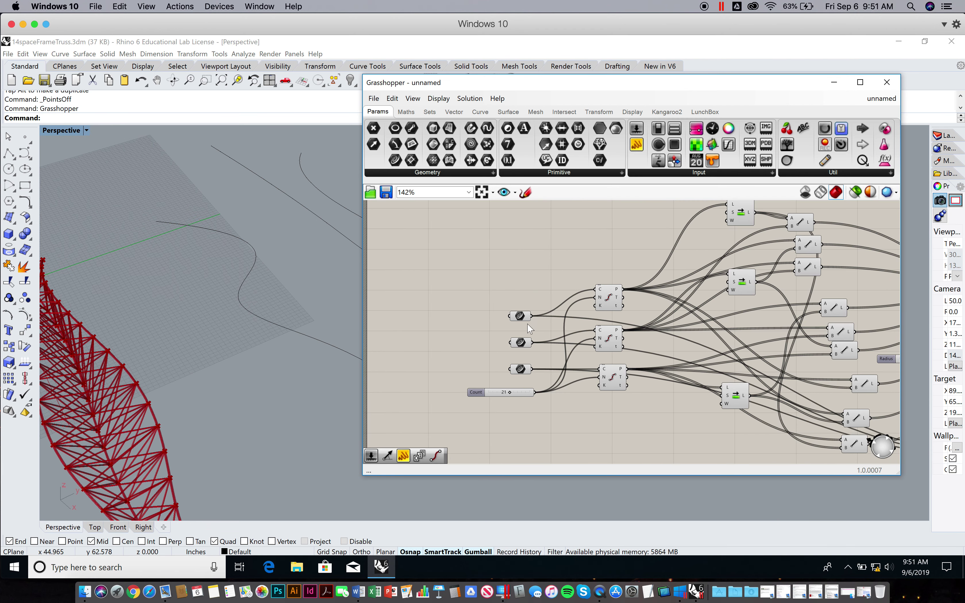
click(520, 316)
right_click(522, 318)
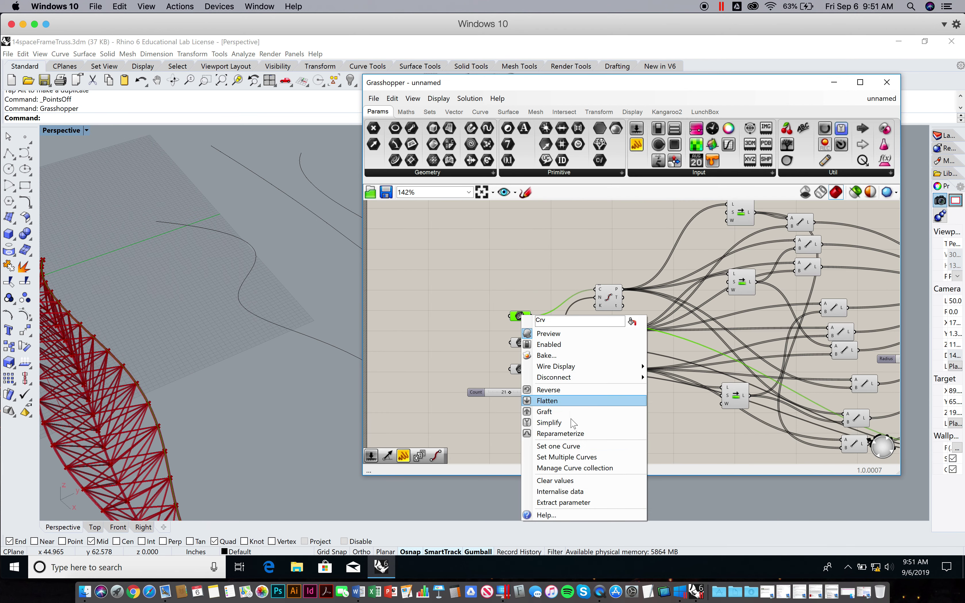
click(572, 446)
click(302, 152)
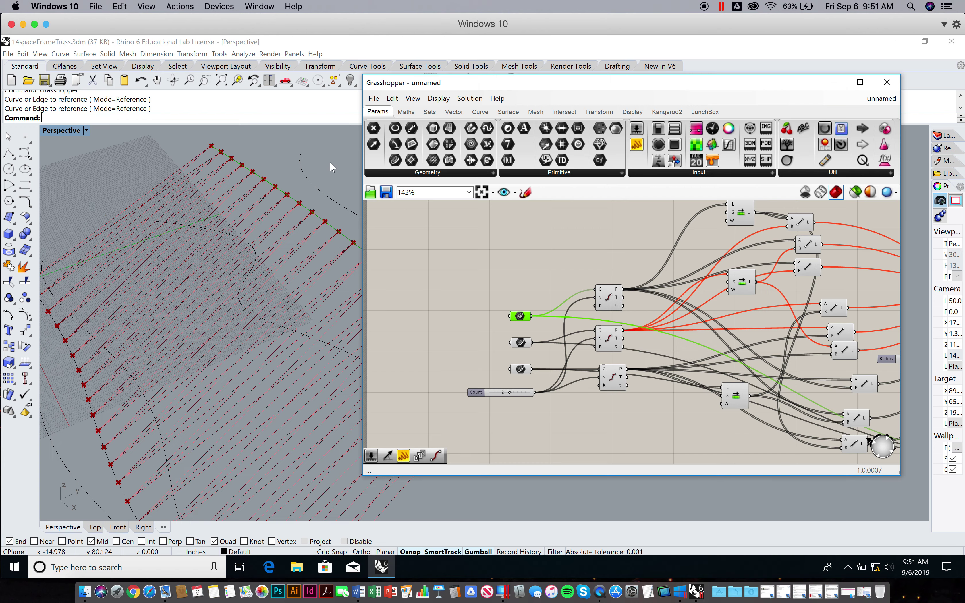
Assign another sculpted curve to the third Curve input and view the regenerated truss.
click(518, 370)
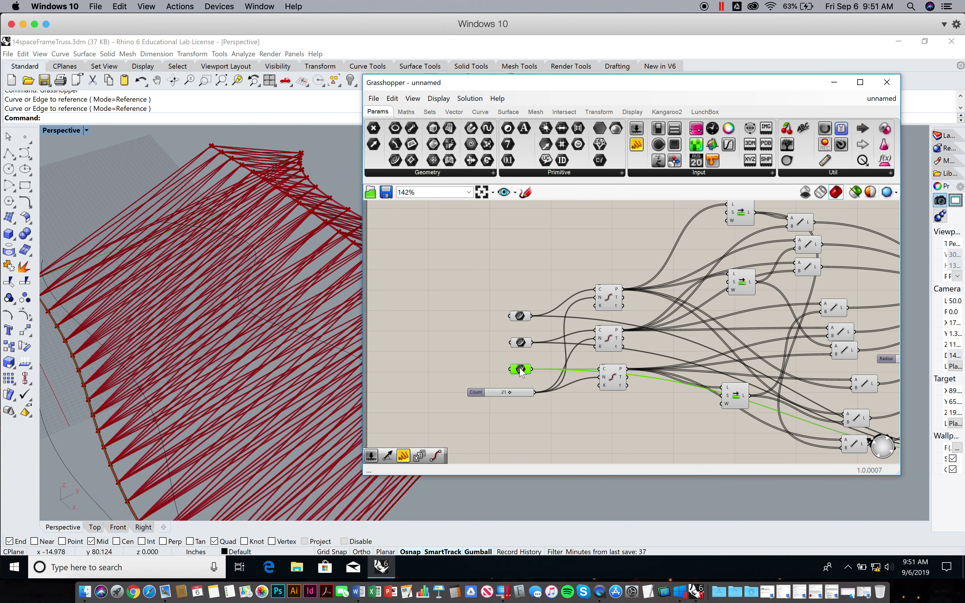
right_click(519, 370)
click(555, 480)
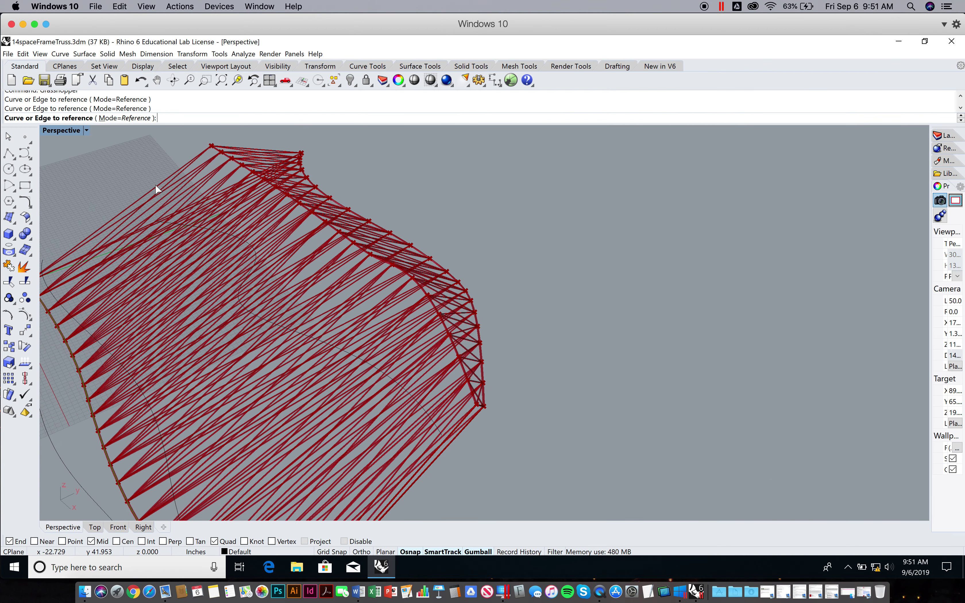
click(165, 221)
right_drag(247, 202, 274, 210)
Move a base curve with the gumball, then undo the last move.
click(221, 379)
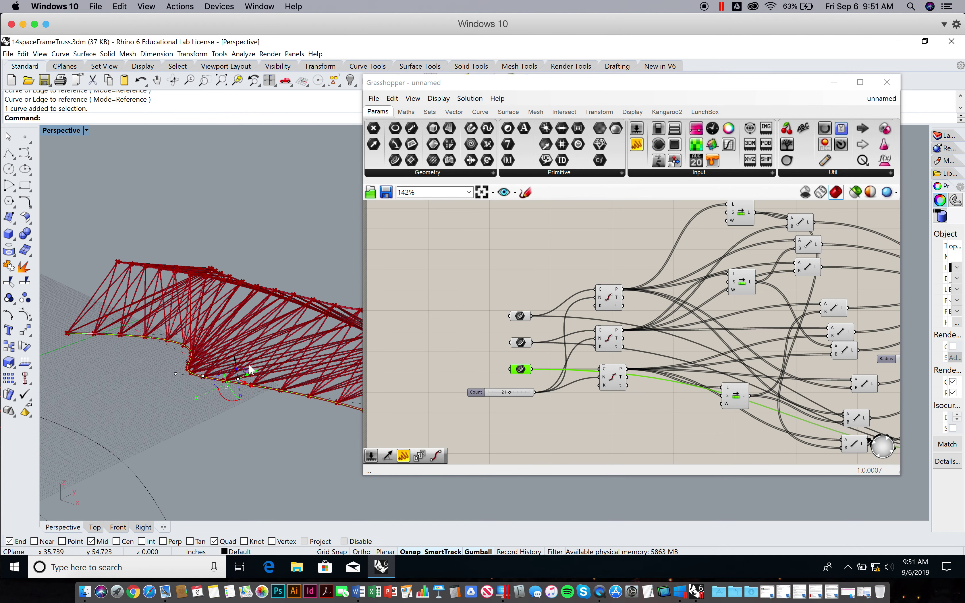
drag(261, 370, 295, 361)
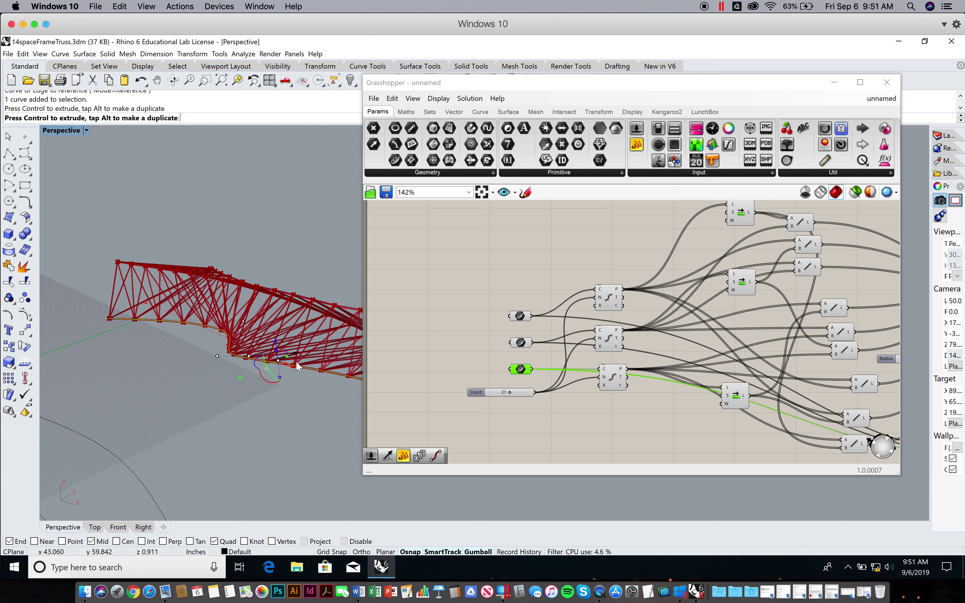
right_drag(219, 352, 220, 329)
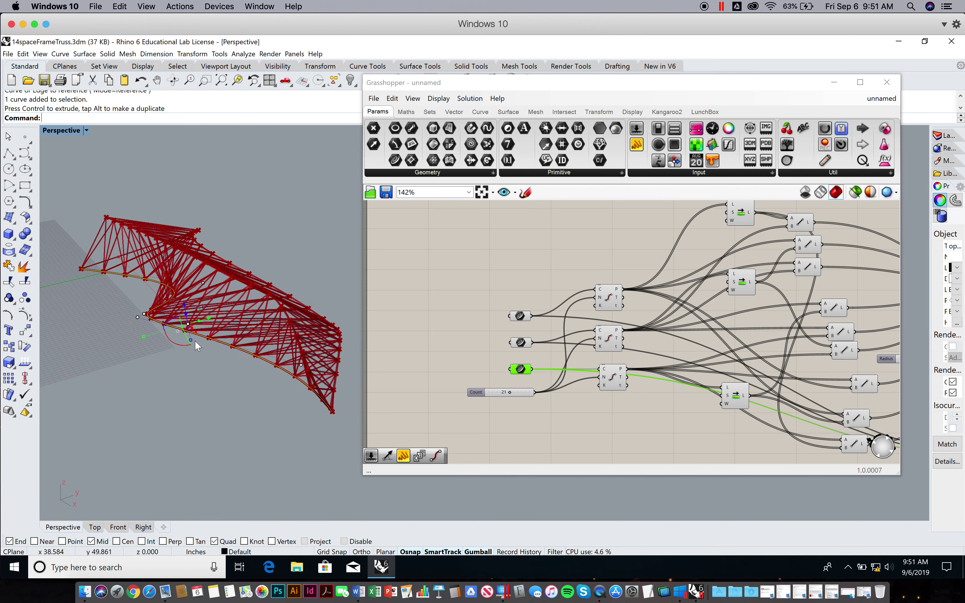
key(ctrl+z)
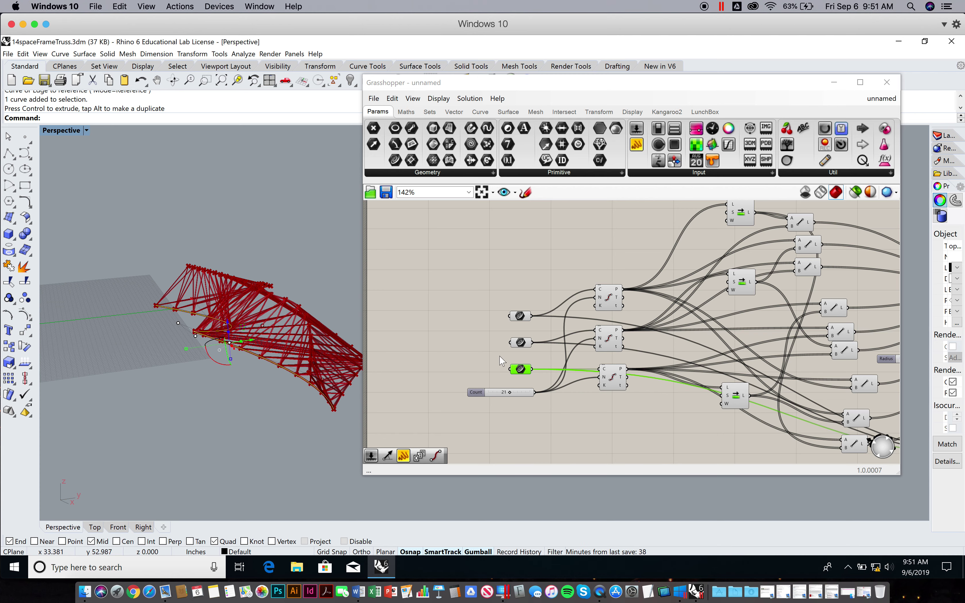
Nudge the selected curve to reshape the truss, viewing it from above.
right_drag(544, 359, 459, 354)
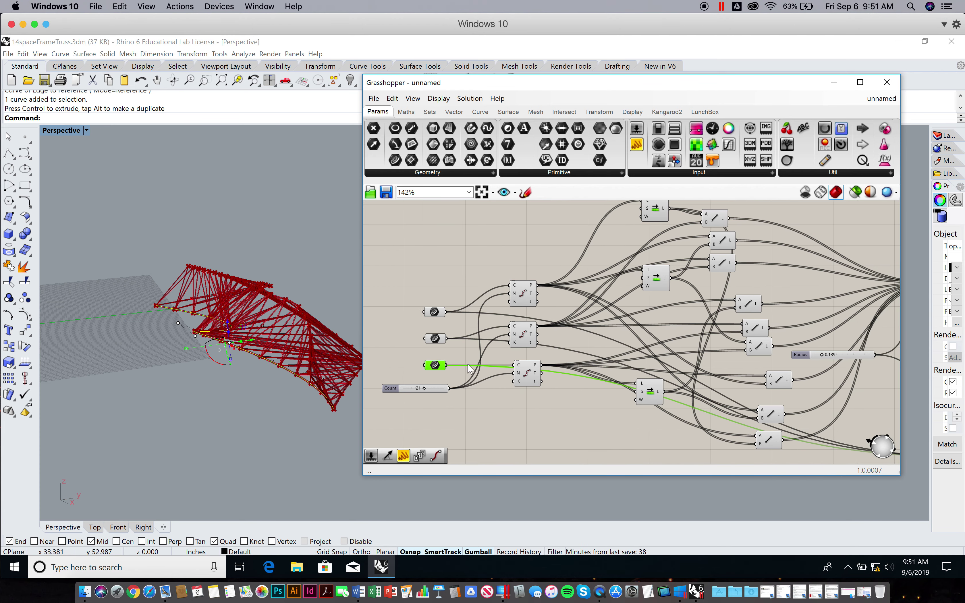
click(311, 339)
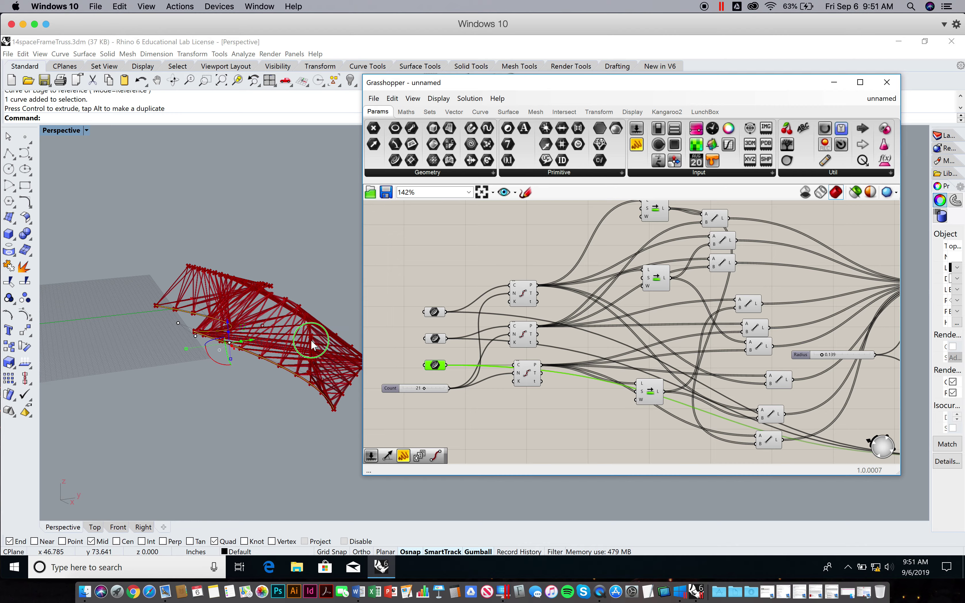
right_drag(311, 340, 238, 314)
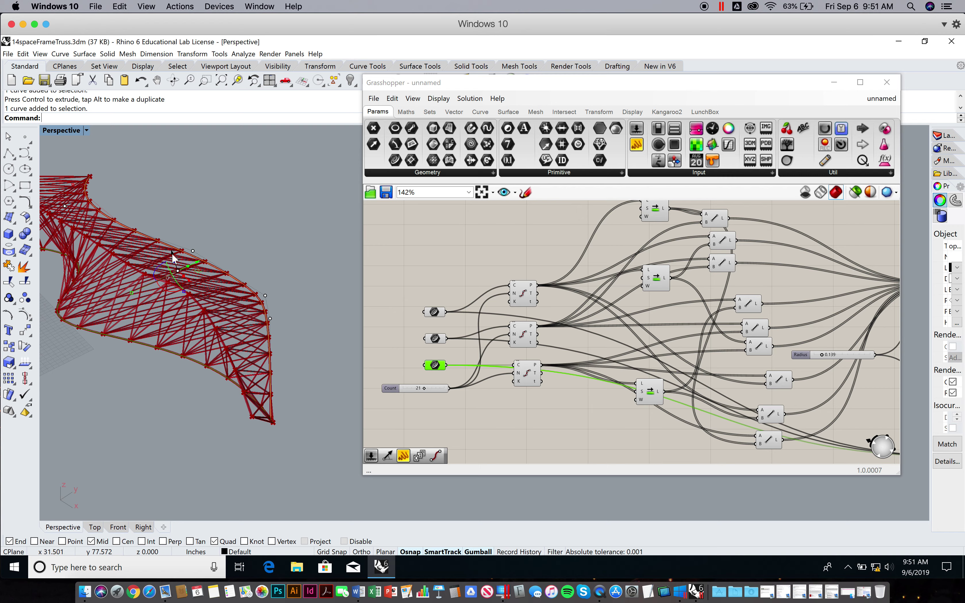
right_drag(185, 278, 242, 325)
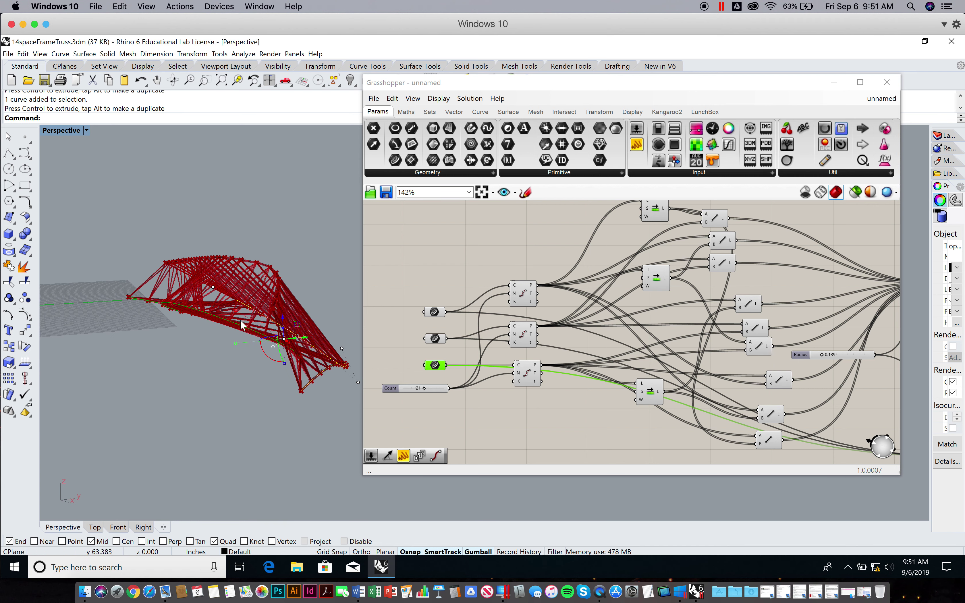
mouse_move(284, 339)
mouse_down()
mouse_move(290, 349)
mouse_move(311, 339)
mouse_move(293, 339)
mouse_up()
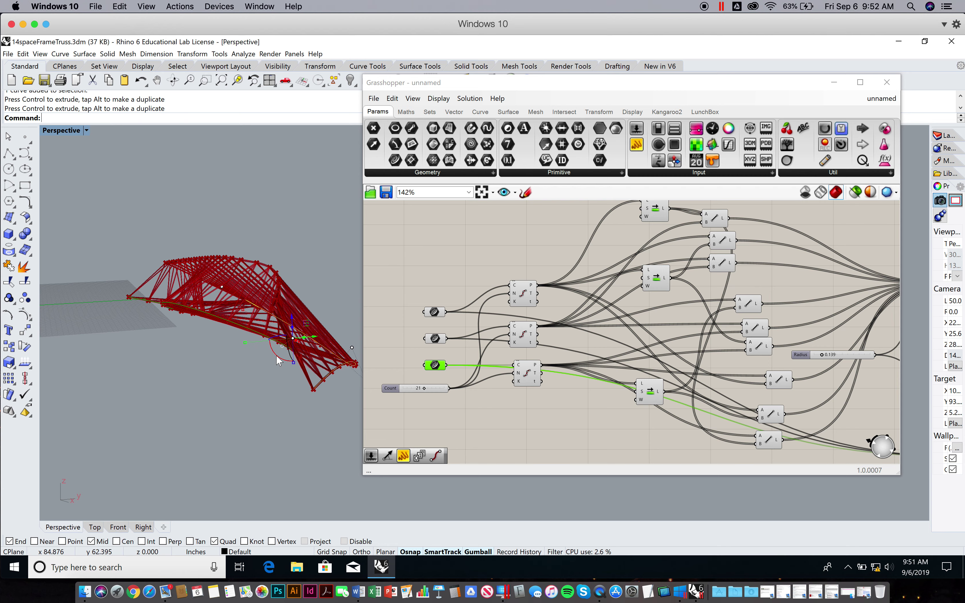
right_drag(279, 361, 200, 352)
Shift the edge base curve for another truss variation and orbit to inspect it.
click(140, 291)
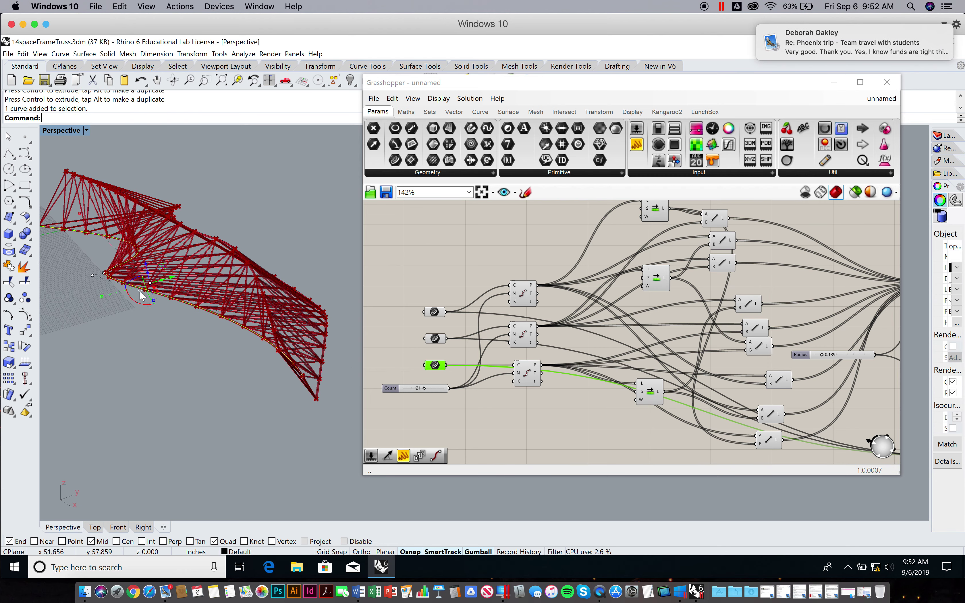
drag(170, 278, 197, 313)
right_drag(211, 370, 282, 311)
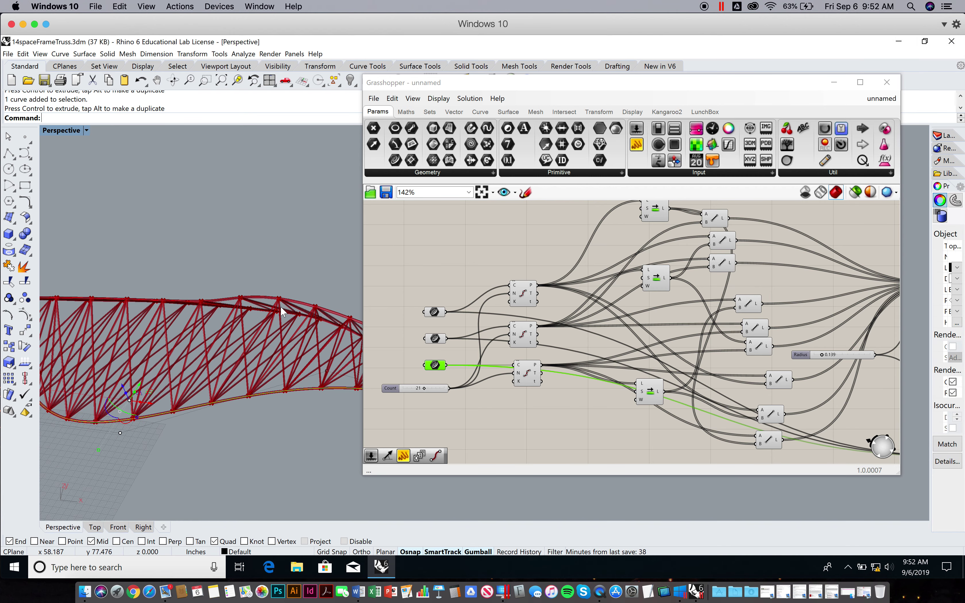
scroll(283, 309, down, 5)
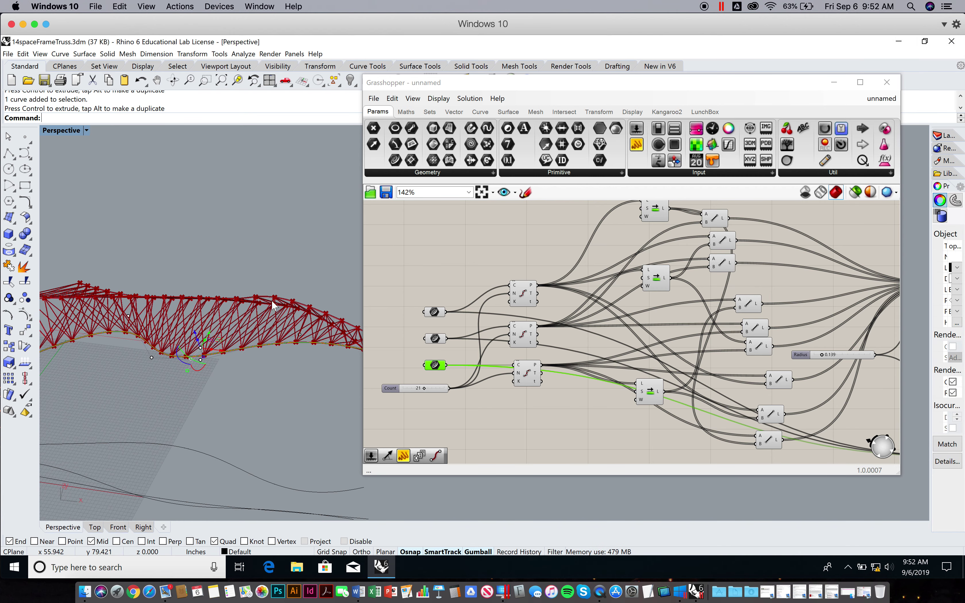
right_drag(273, 305, 261, 322)
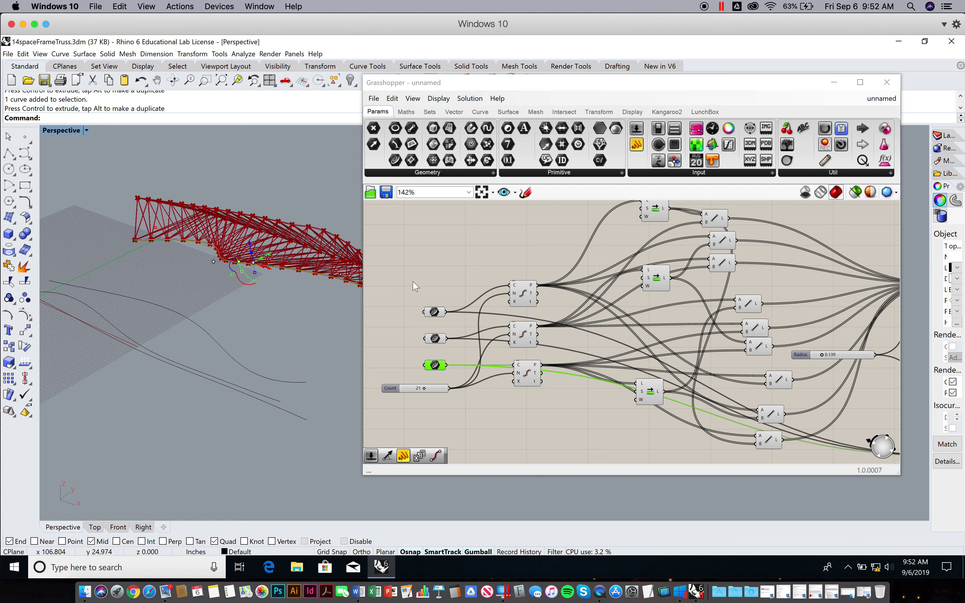
right_drag(288, 323, 247, 320)
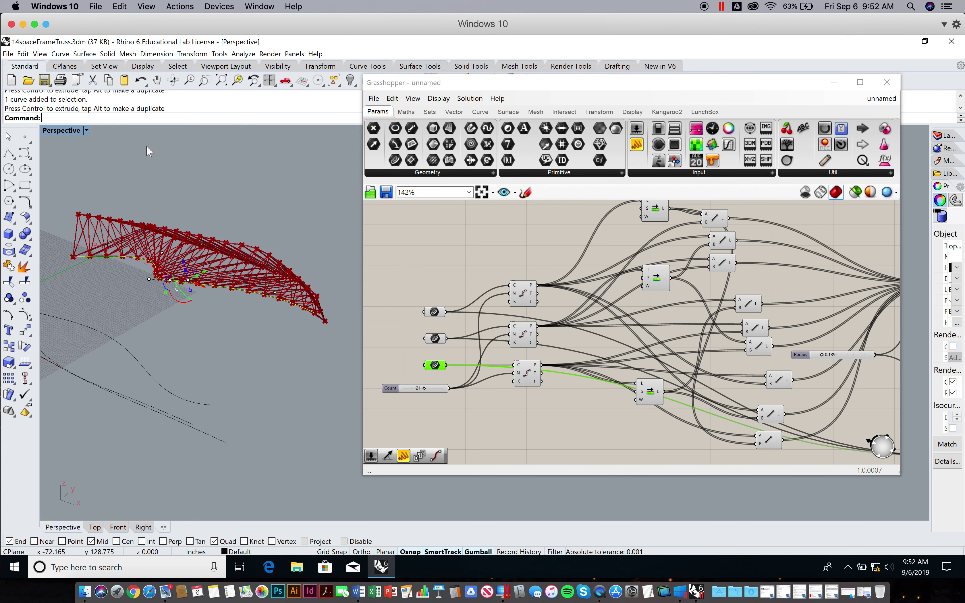
click(41, 53)
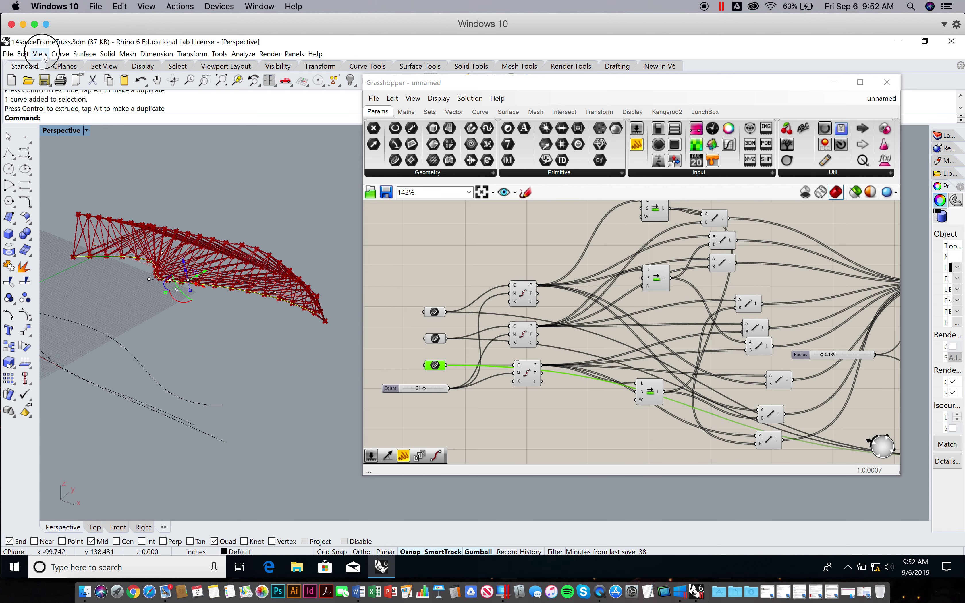
mouse_move(84, 238)
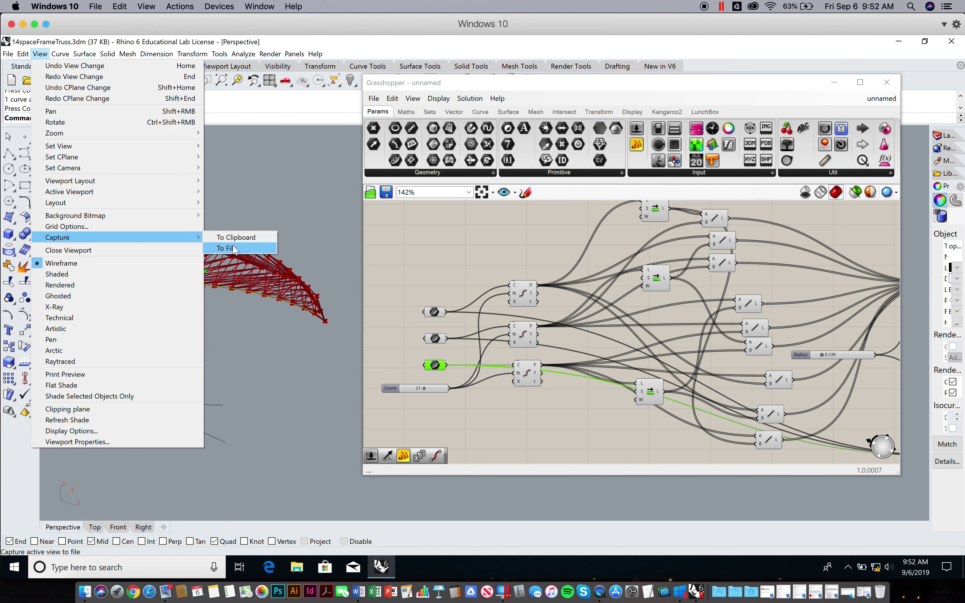
mouse_move(270, 54)
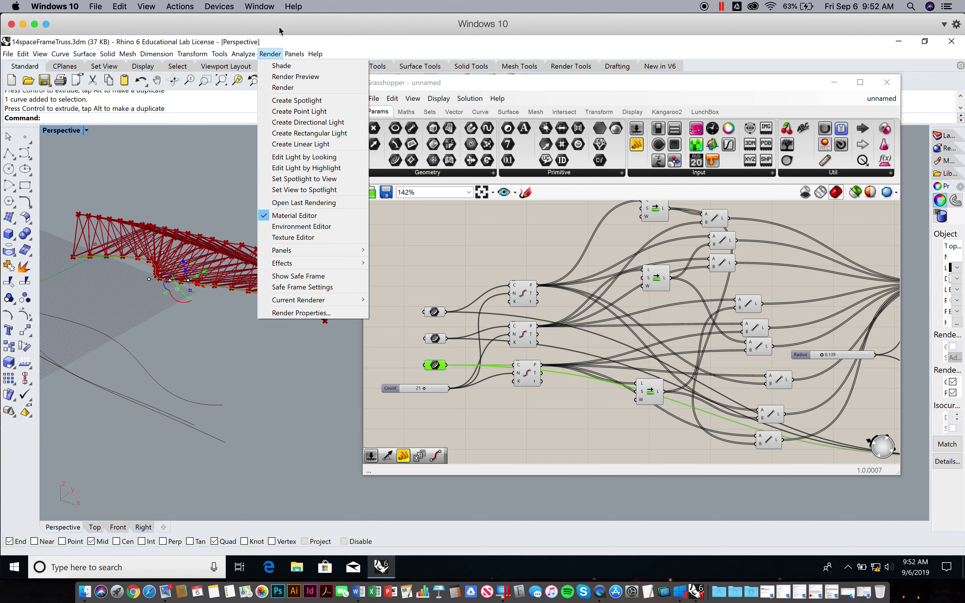
click(268, 54)
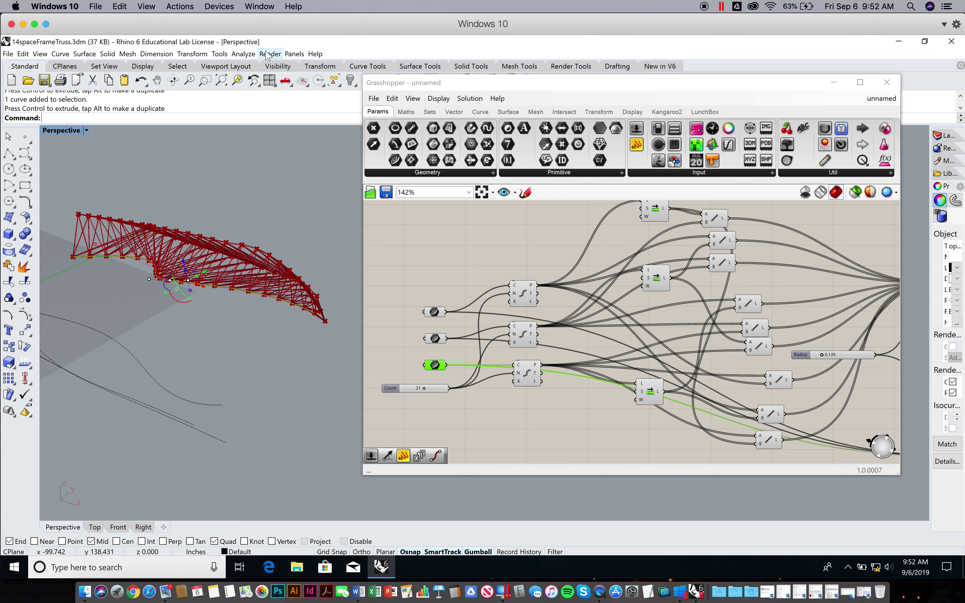